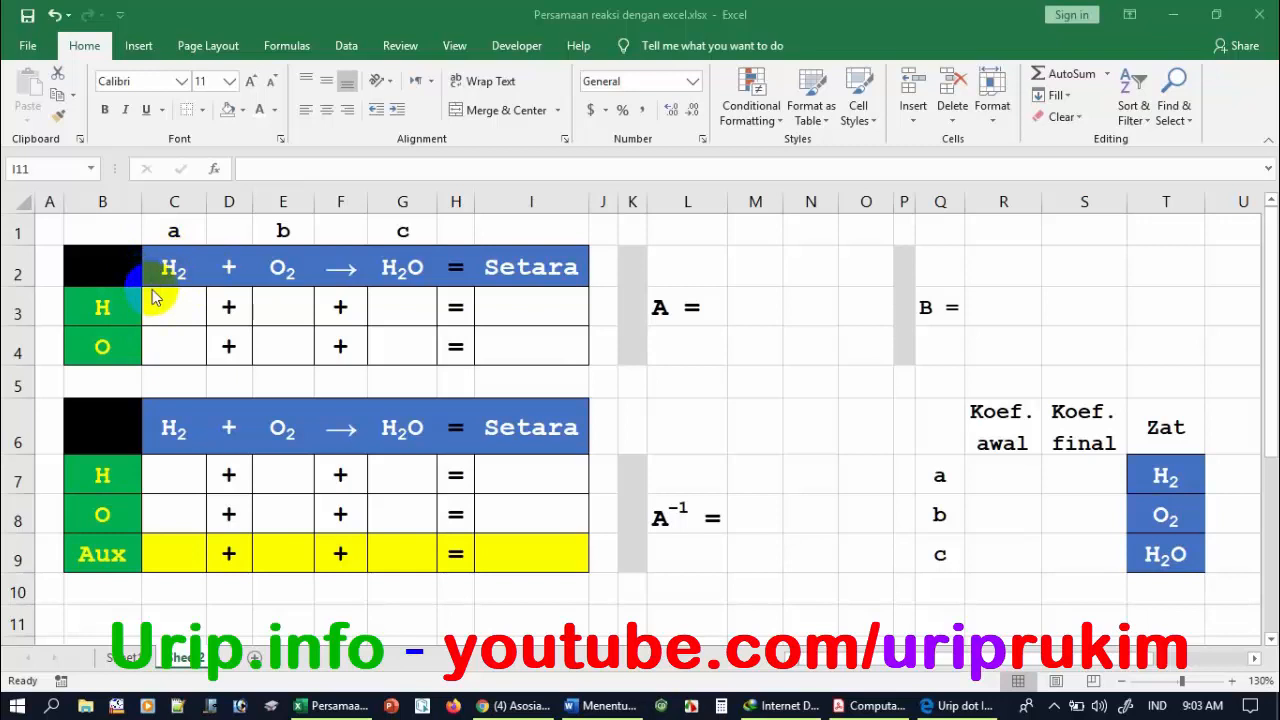
# In the H row of the upper table, enter 2 under H2 and 0 under O2.
pyautogui.click(167, 308)
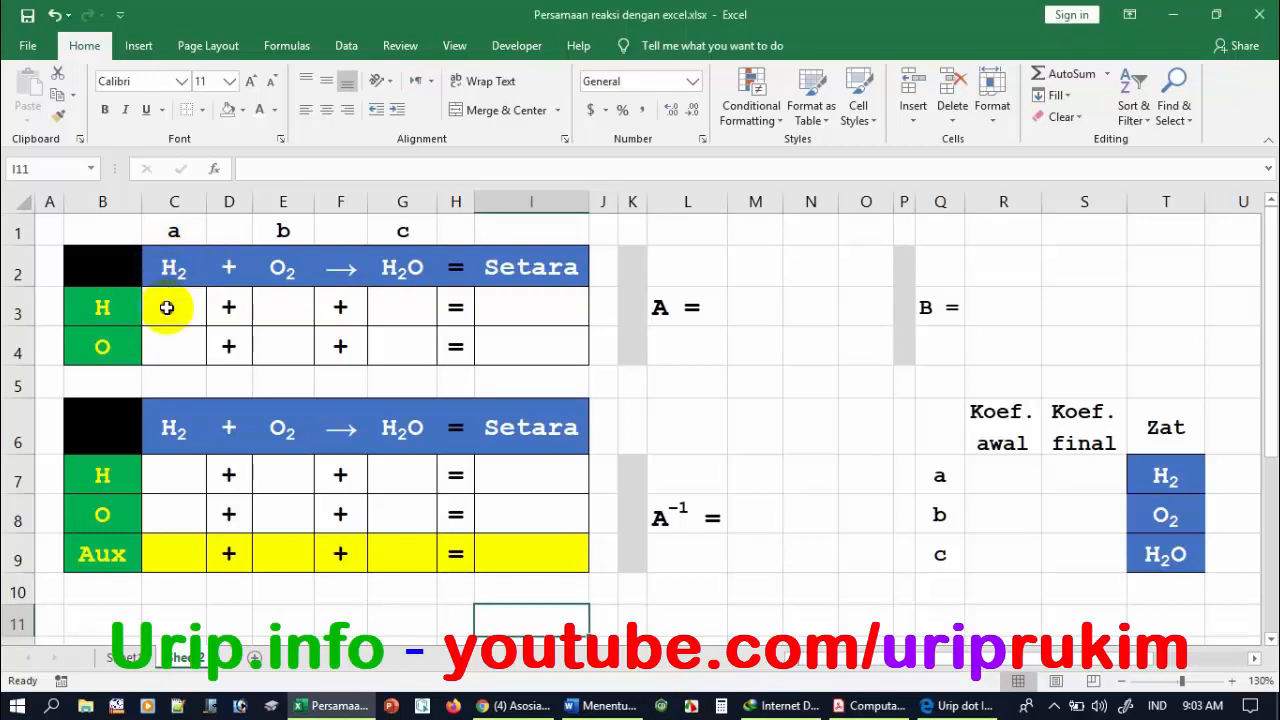
pyautogui.click(168, 308)
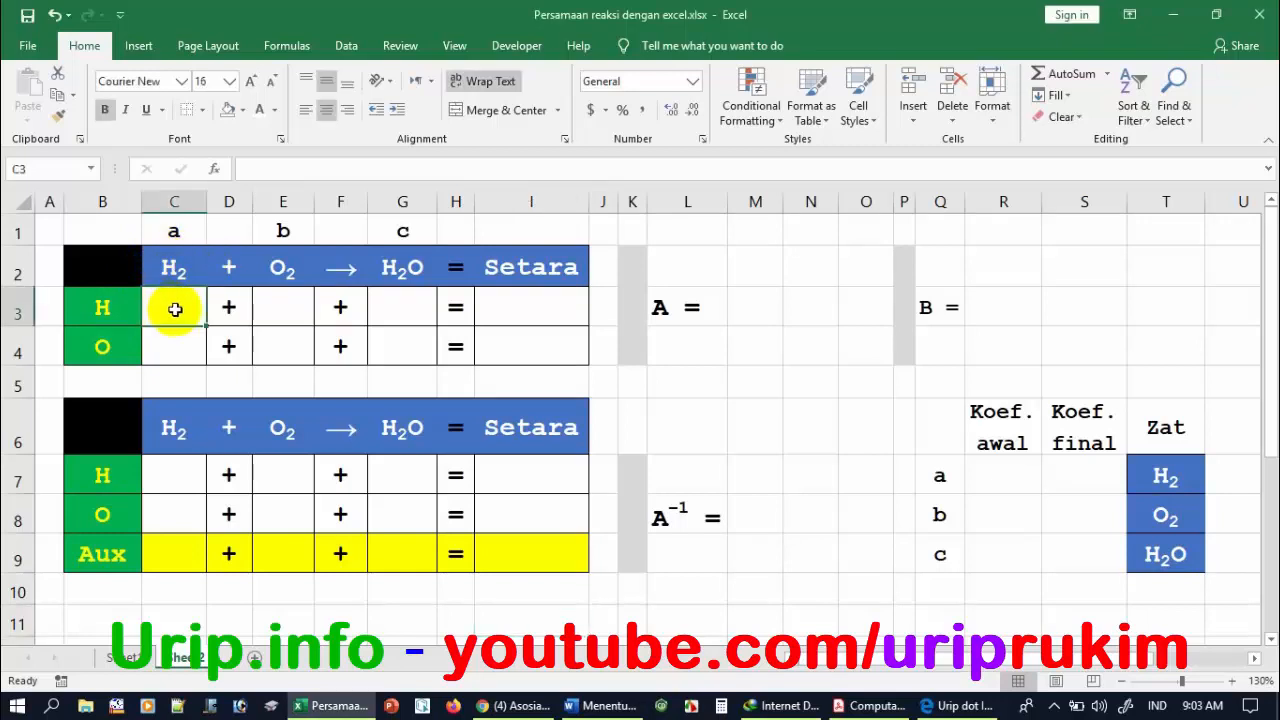
pyautogui.write('2')
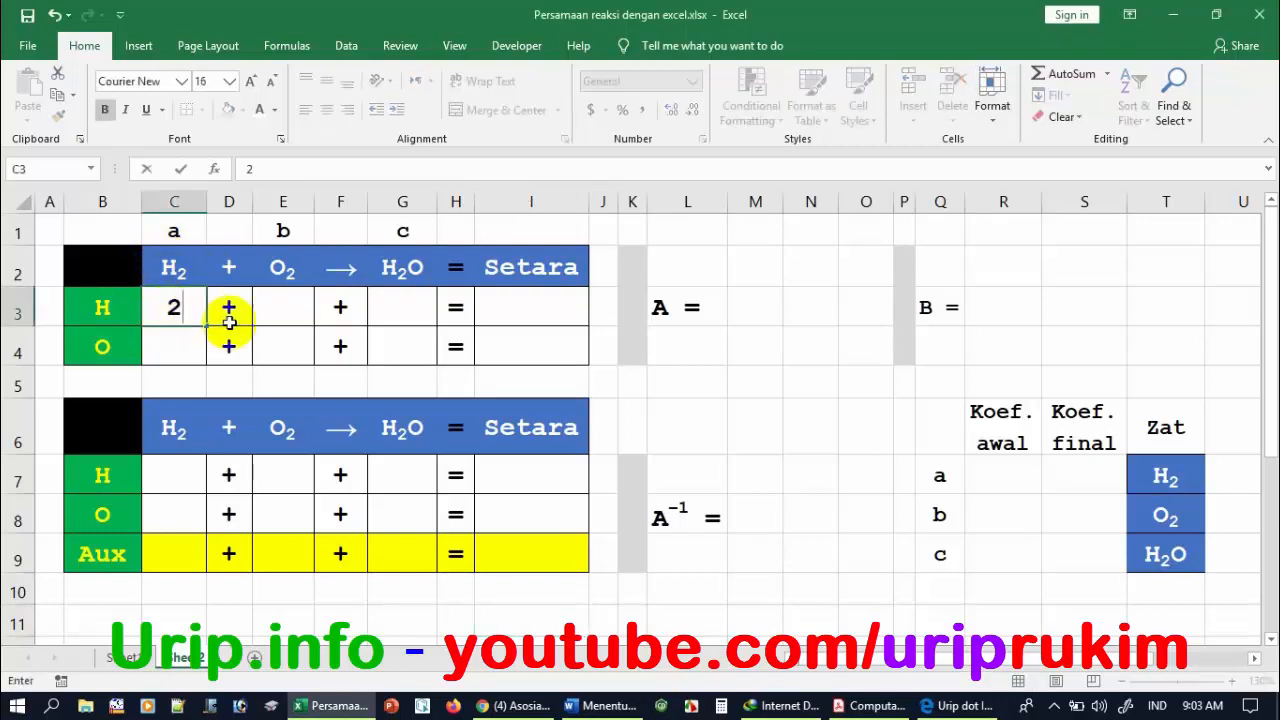
pyautogui.click(282, 310)
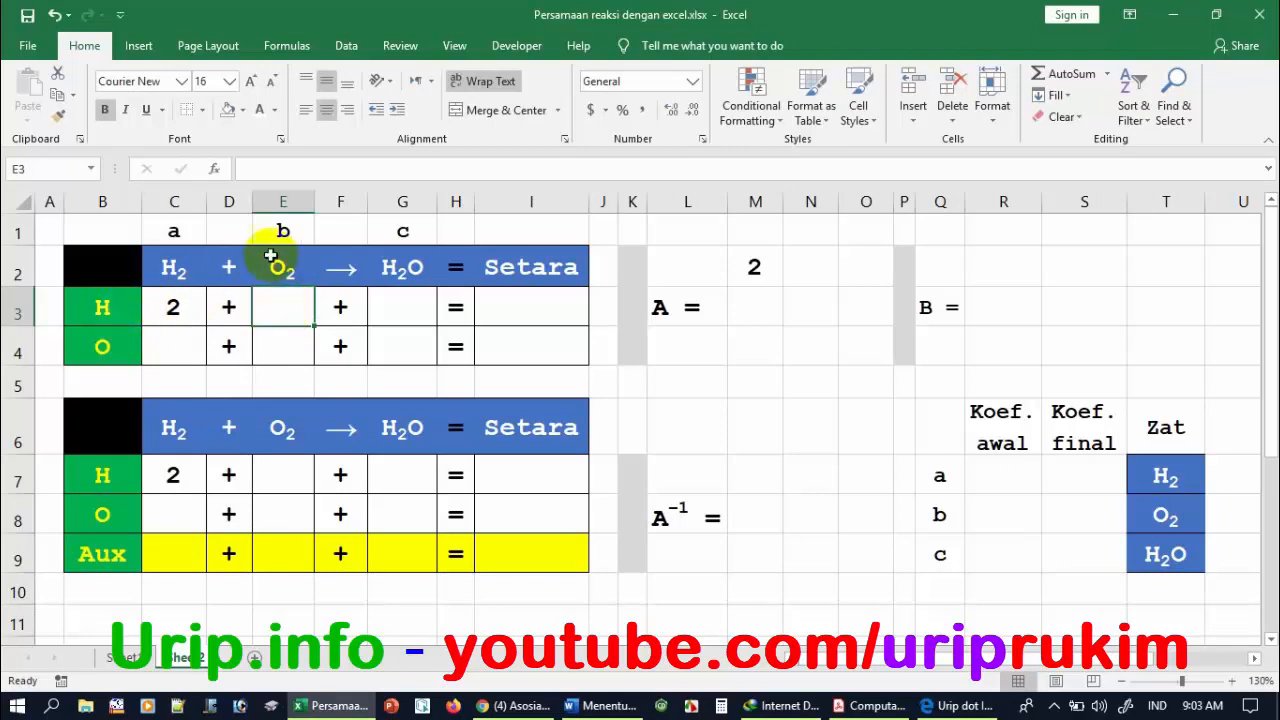
pyautogui.doubleClick(287, 307)
pyautogui.write('0')
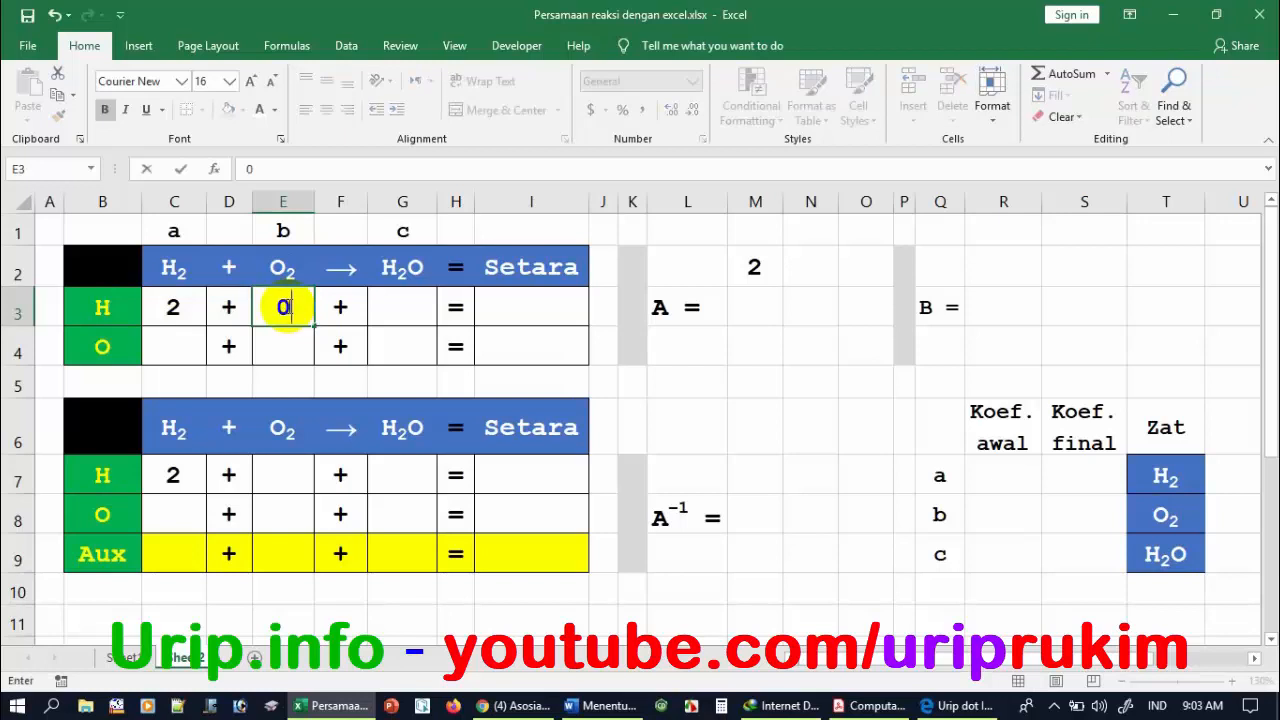
# Complete the upper table's H row with -2 under H2O and 0 under Setara.
pyautogui.click(393, 306)
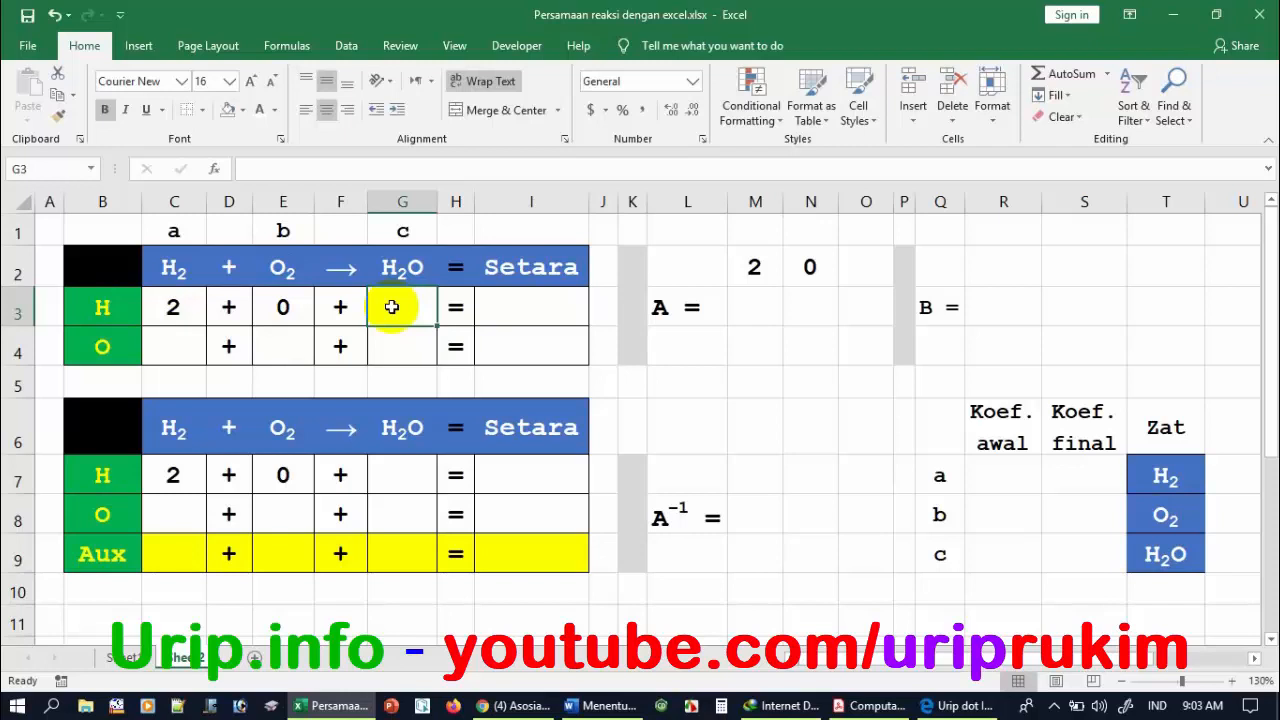
pyautogui.write('2')
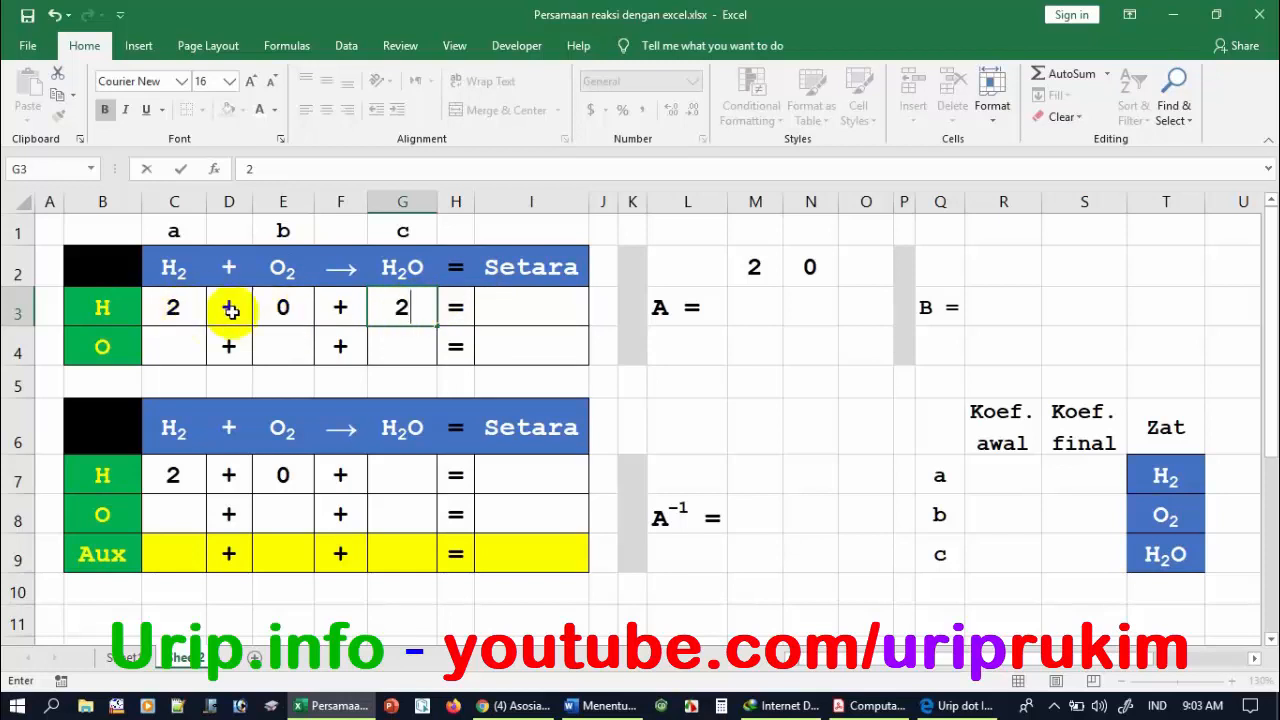
pyautogui.click(393, 309)
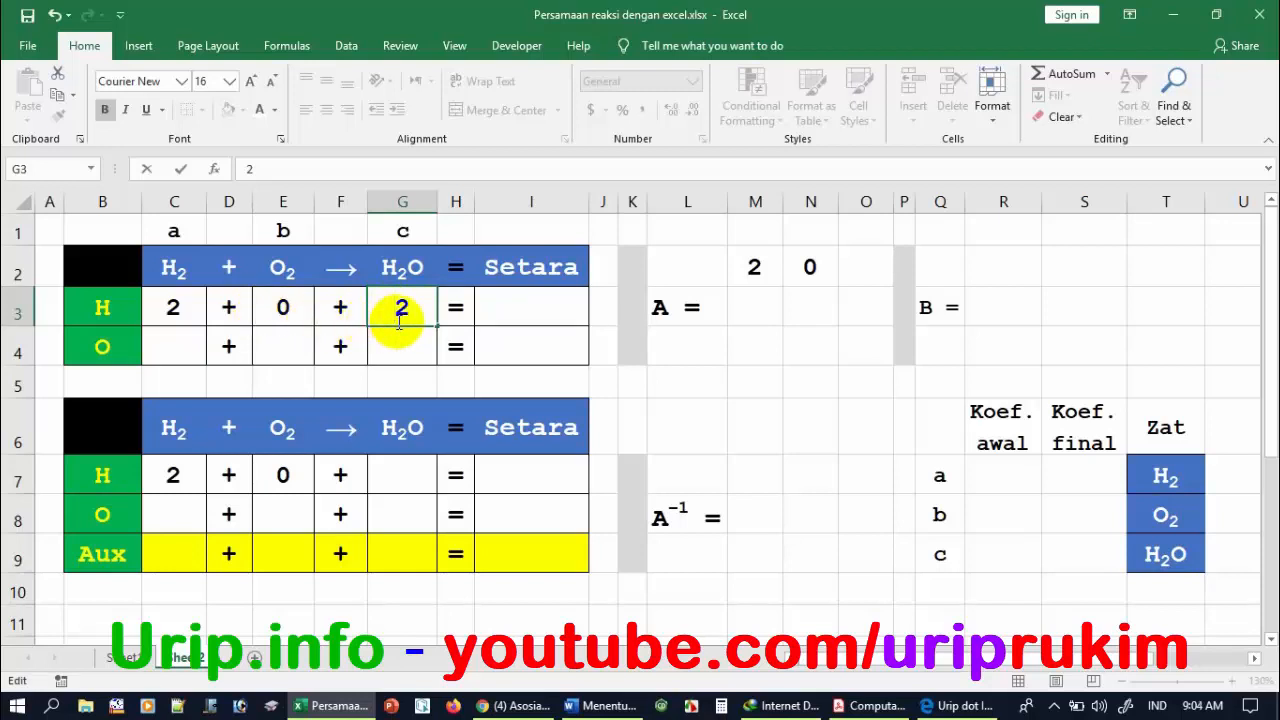
pyautogui.write('-')
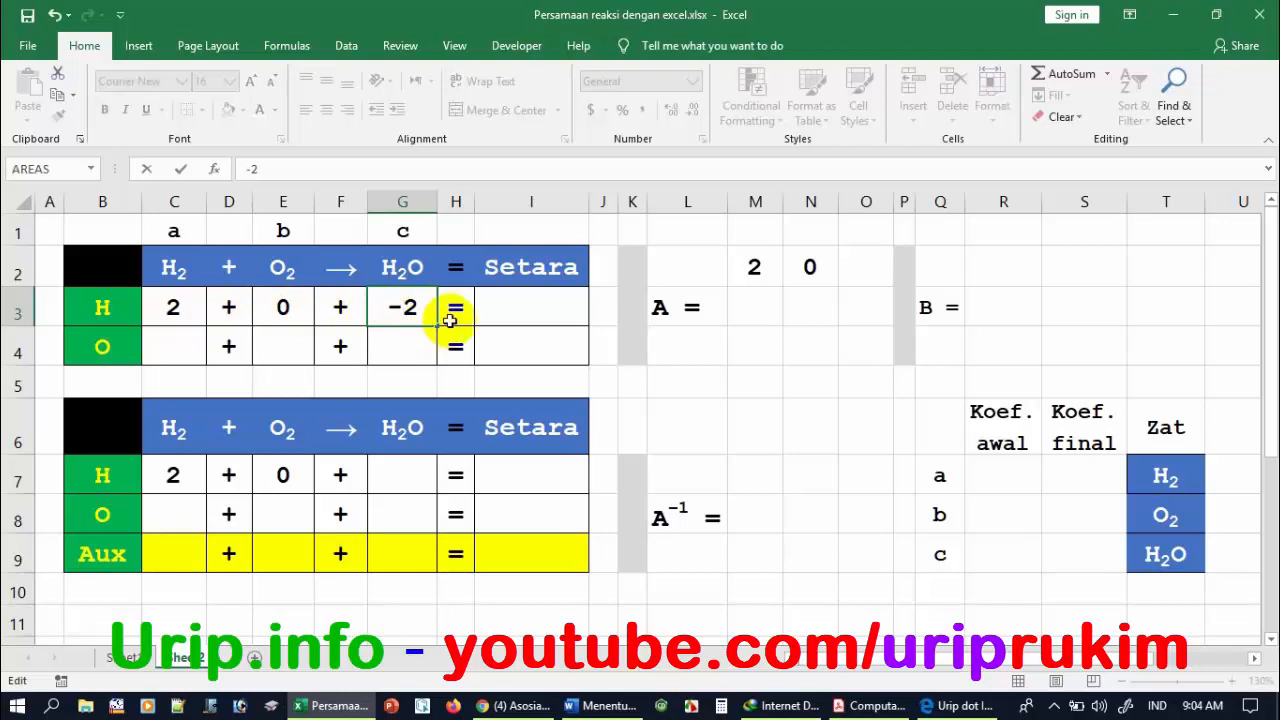
pyautogui.click(523, 307)
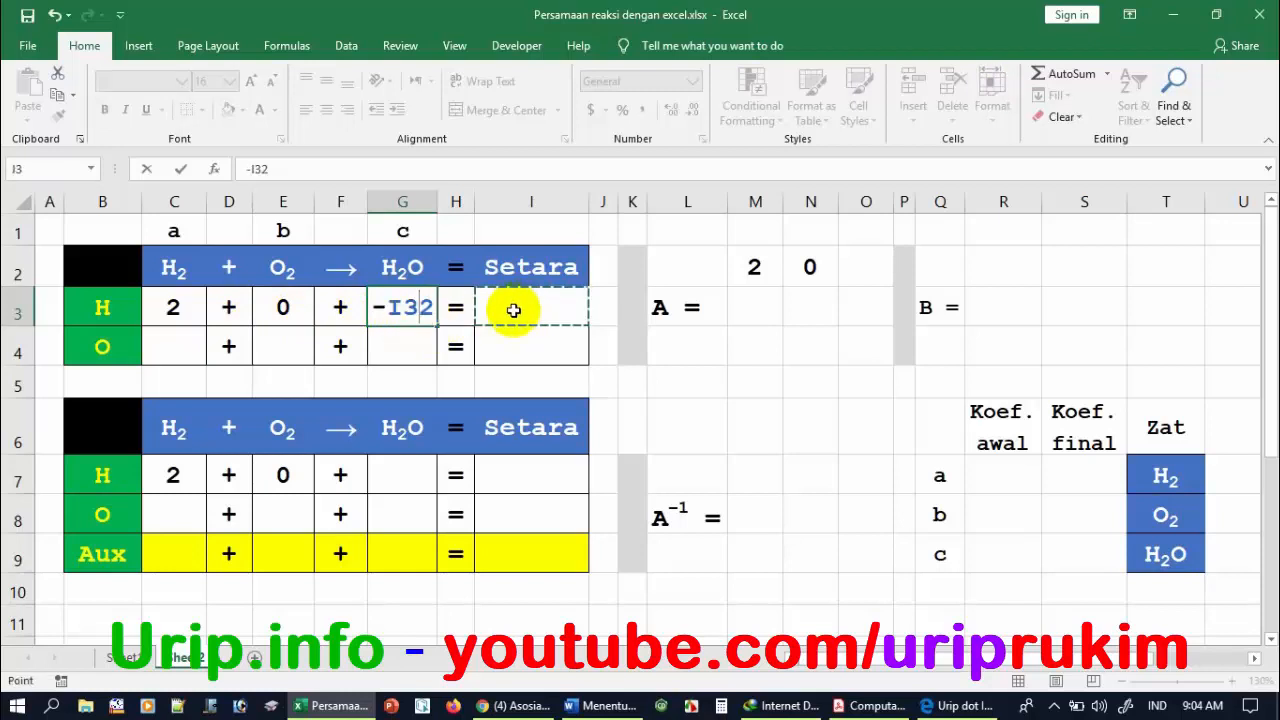
pyautogui.press('Escape')
pyautogui.write('-2')
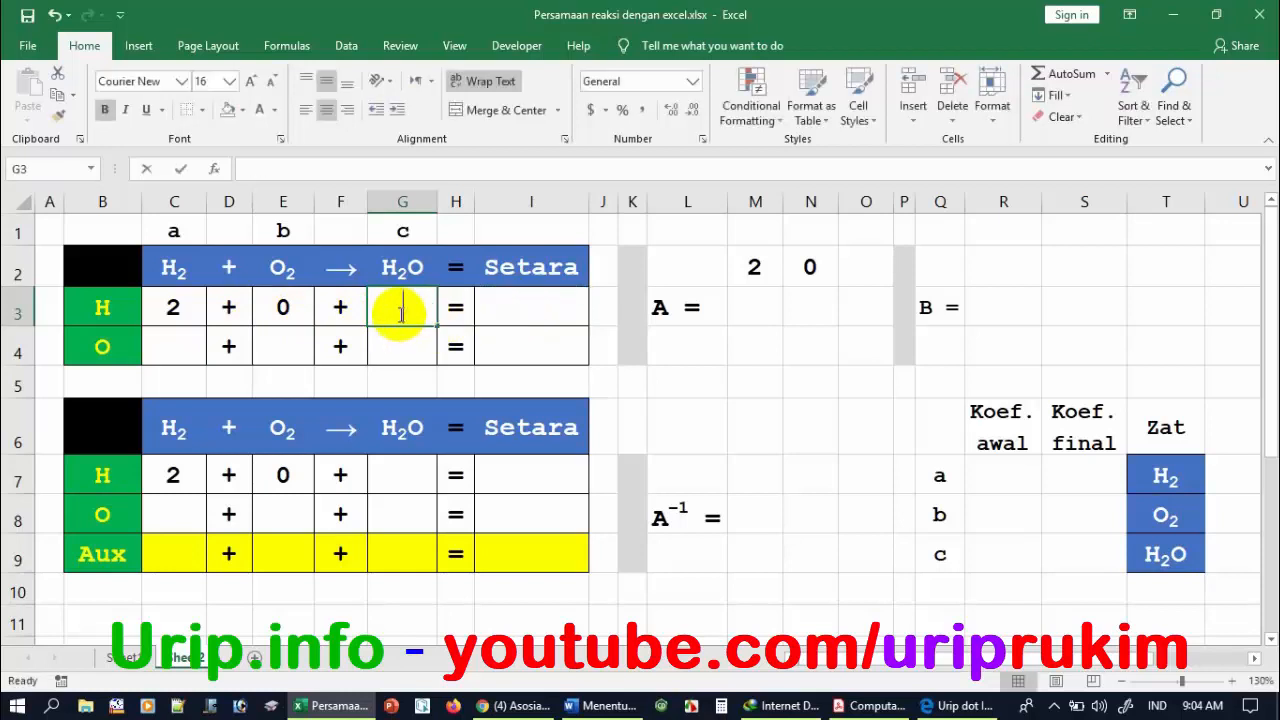
pyautogui.click(531, 310)
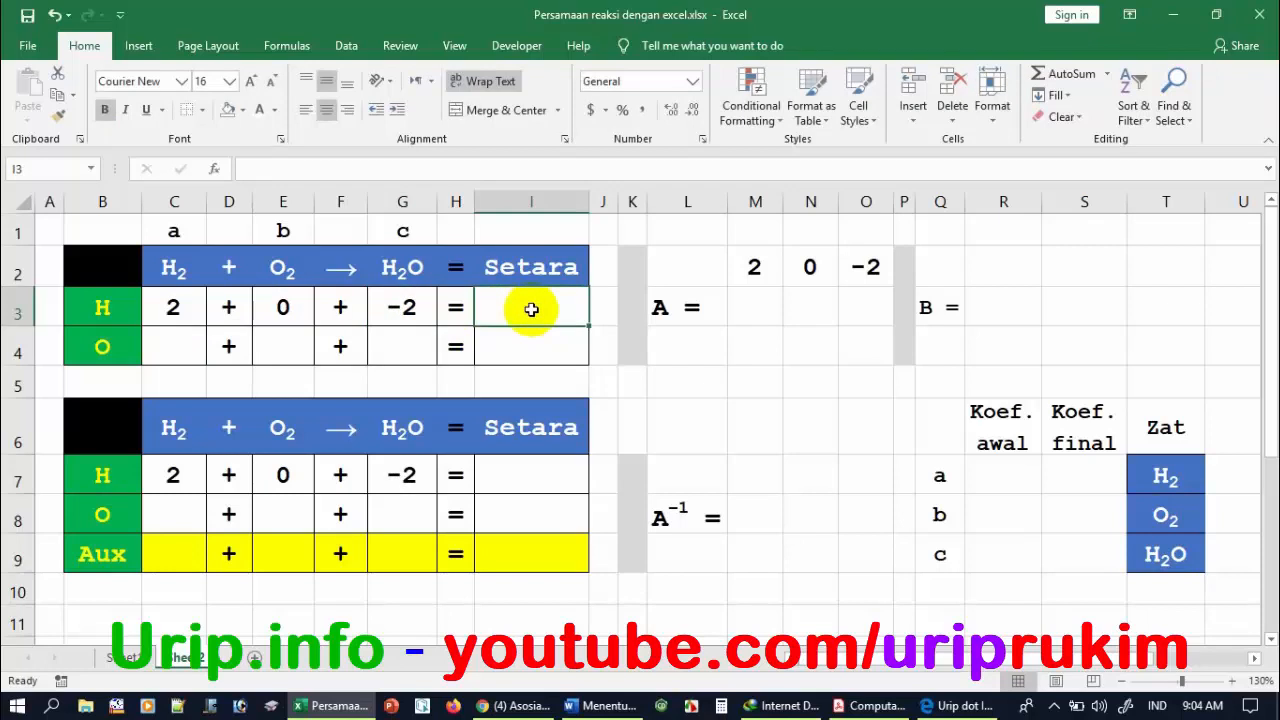
pyautogui.write('0')
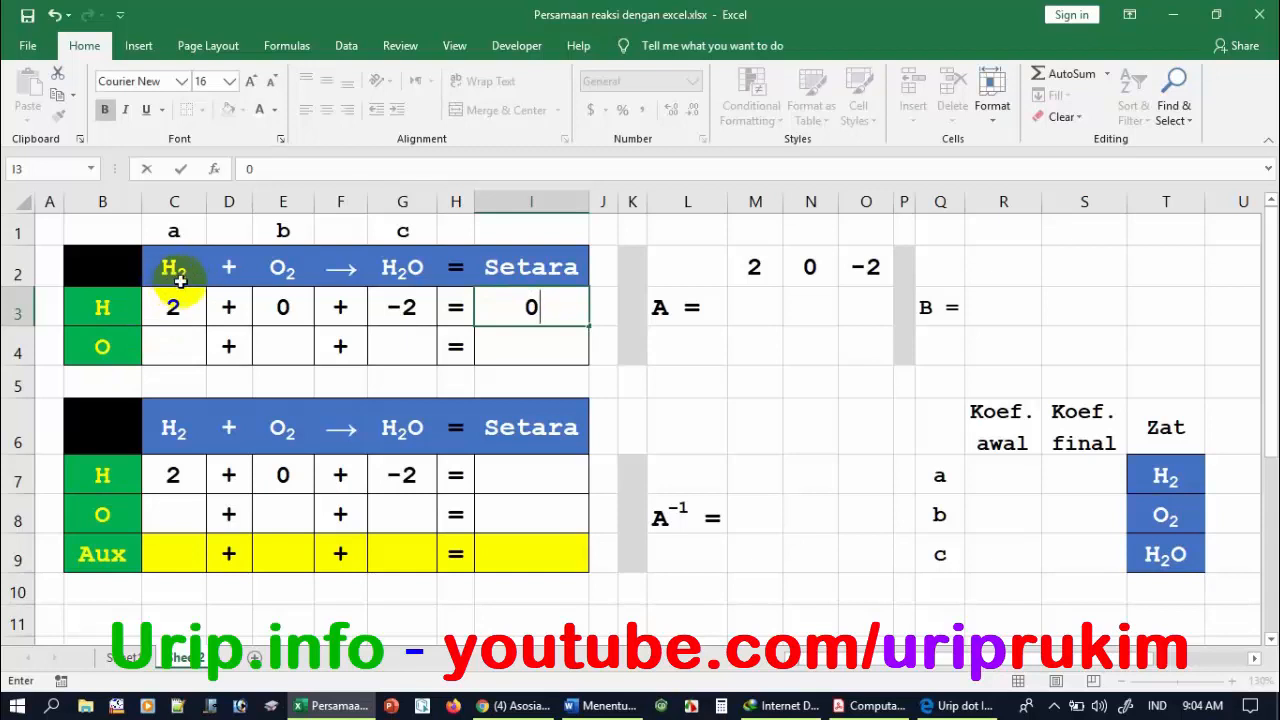
# Fill the upper table's O row with 0 under H2, 2 under O2, -1 under H2O and 0 under Setara.
pyautogui.click(174, 339)
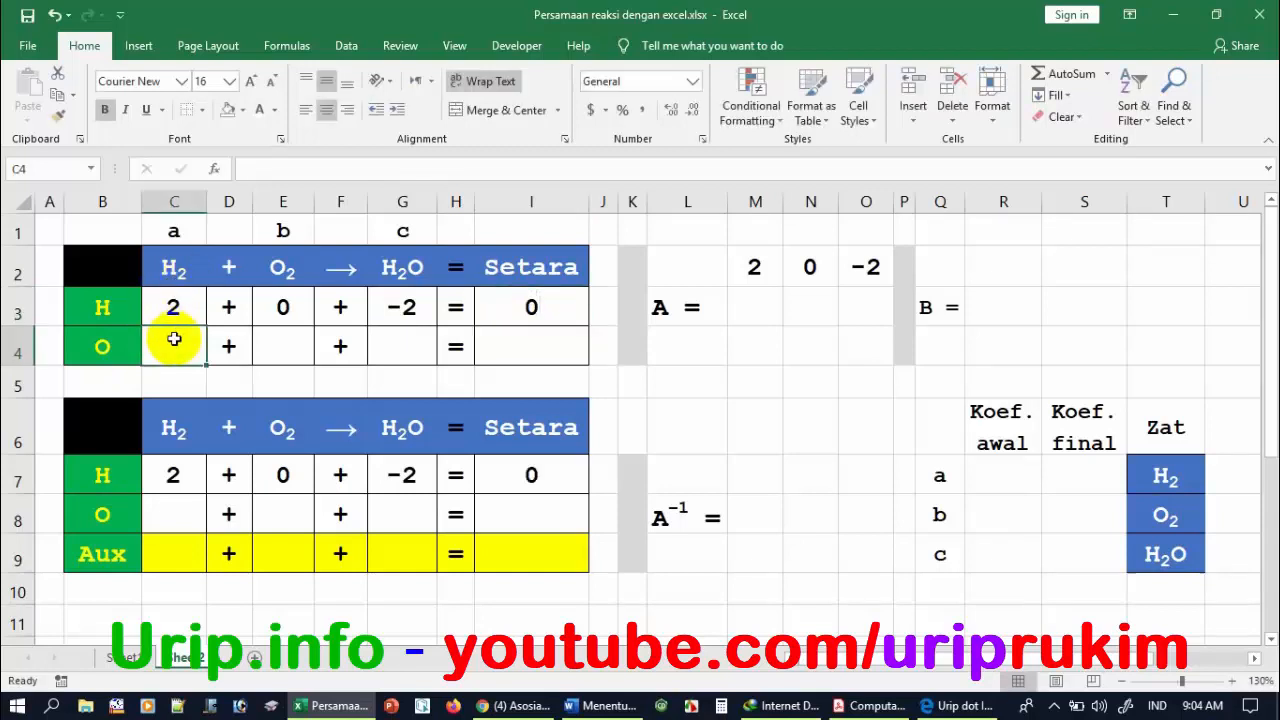
pyautogui.write('0')
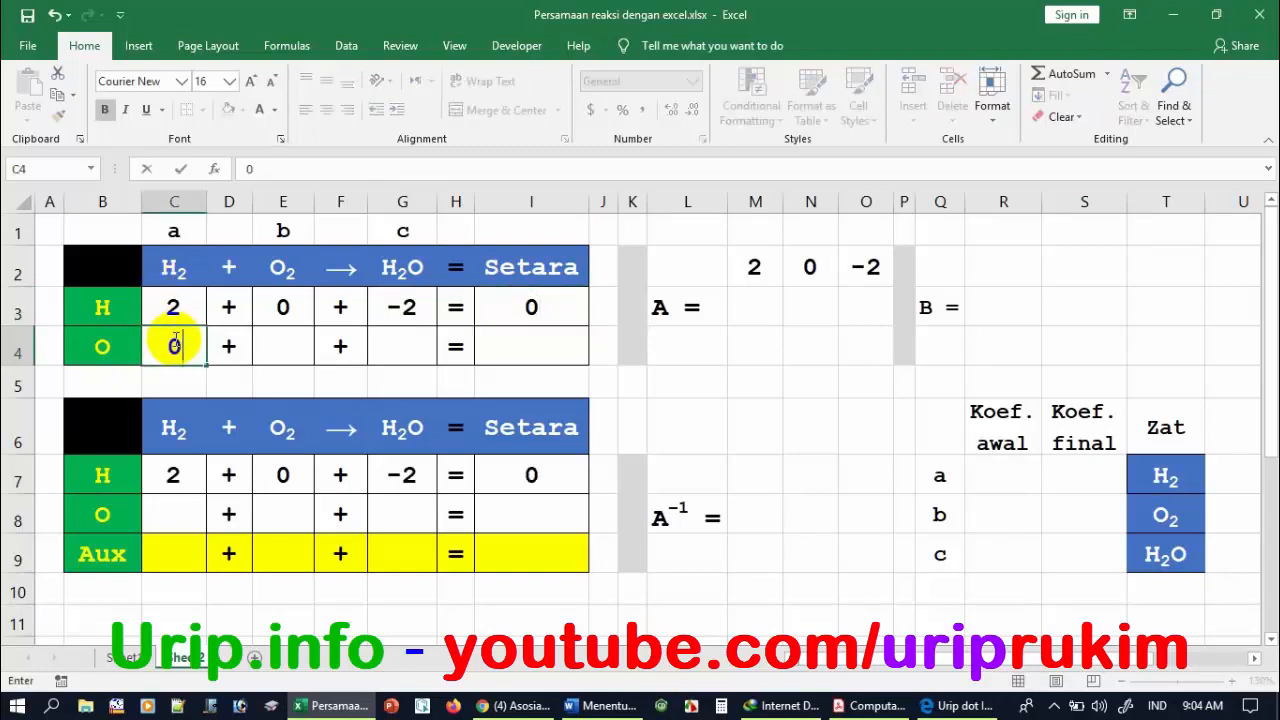
pyautogui.click(288, 346)
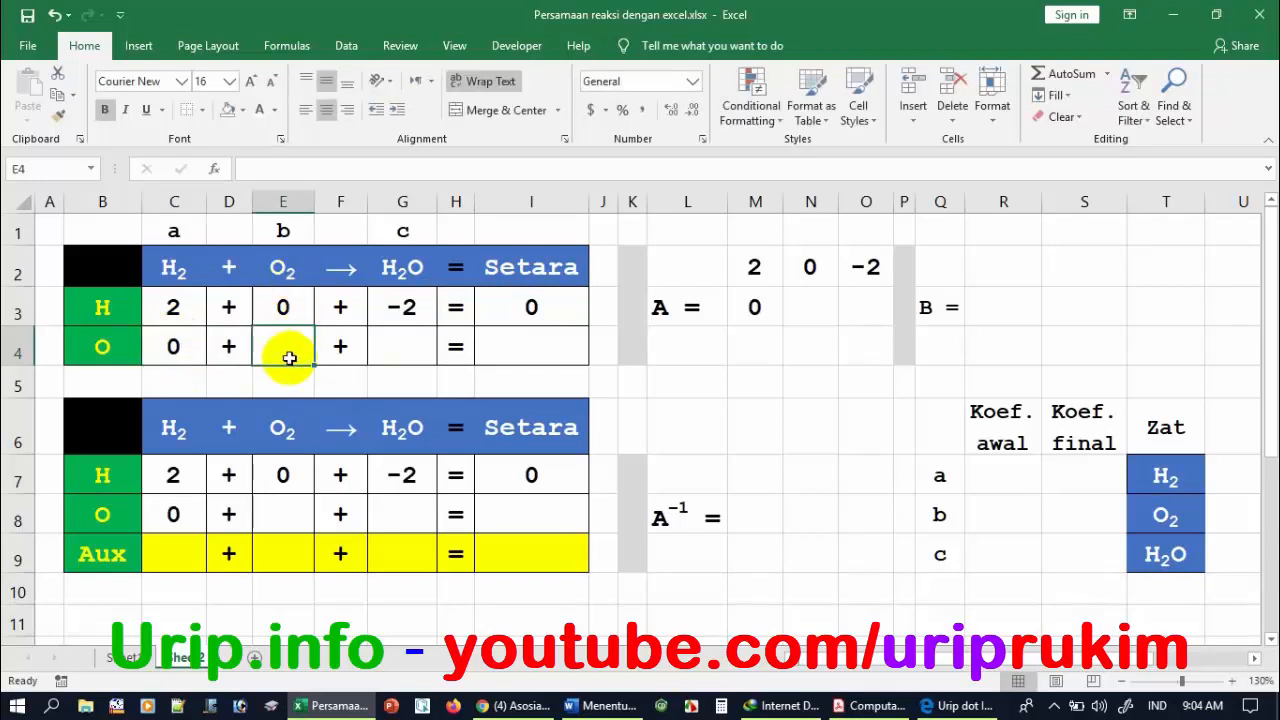
pyautogui.write('2')
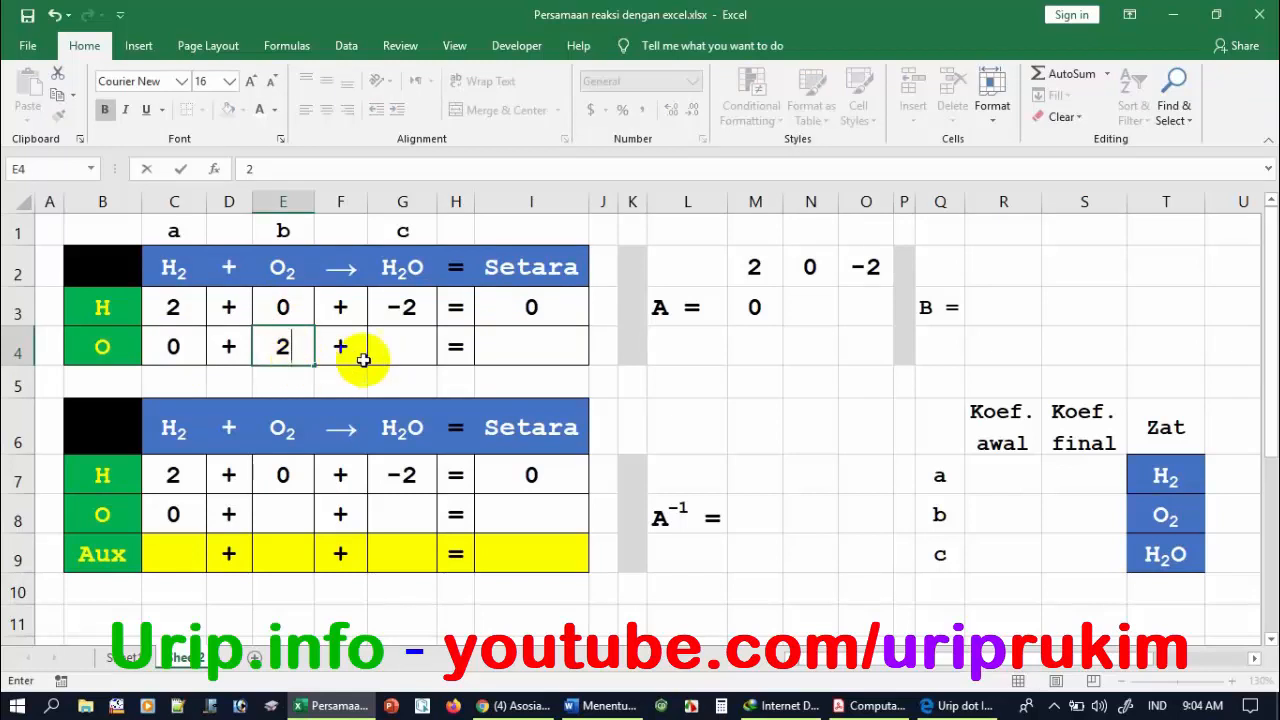
pyautogui.hotkey('ctrl', 'Return')
pyautogui.click(397, 346)
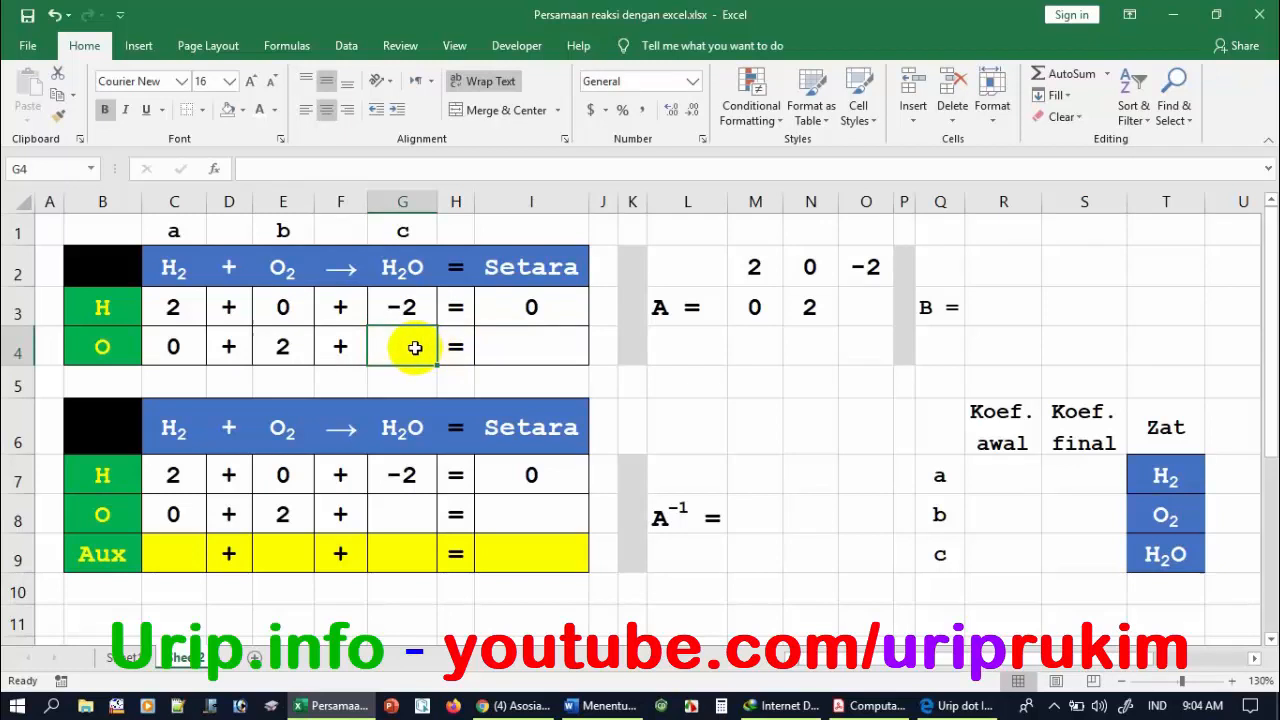
pyautogui.write('-1')
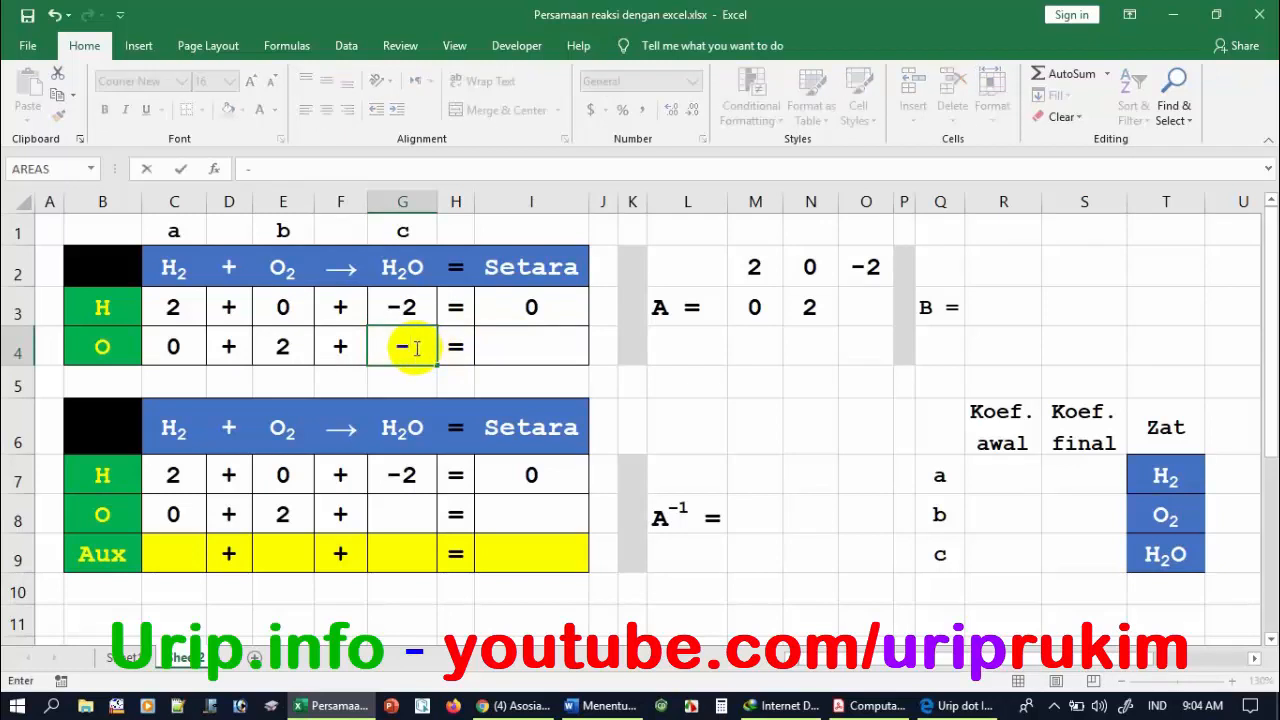
pyautogui.click(521, 347)
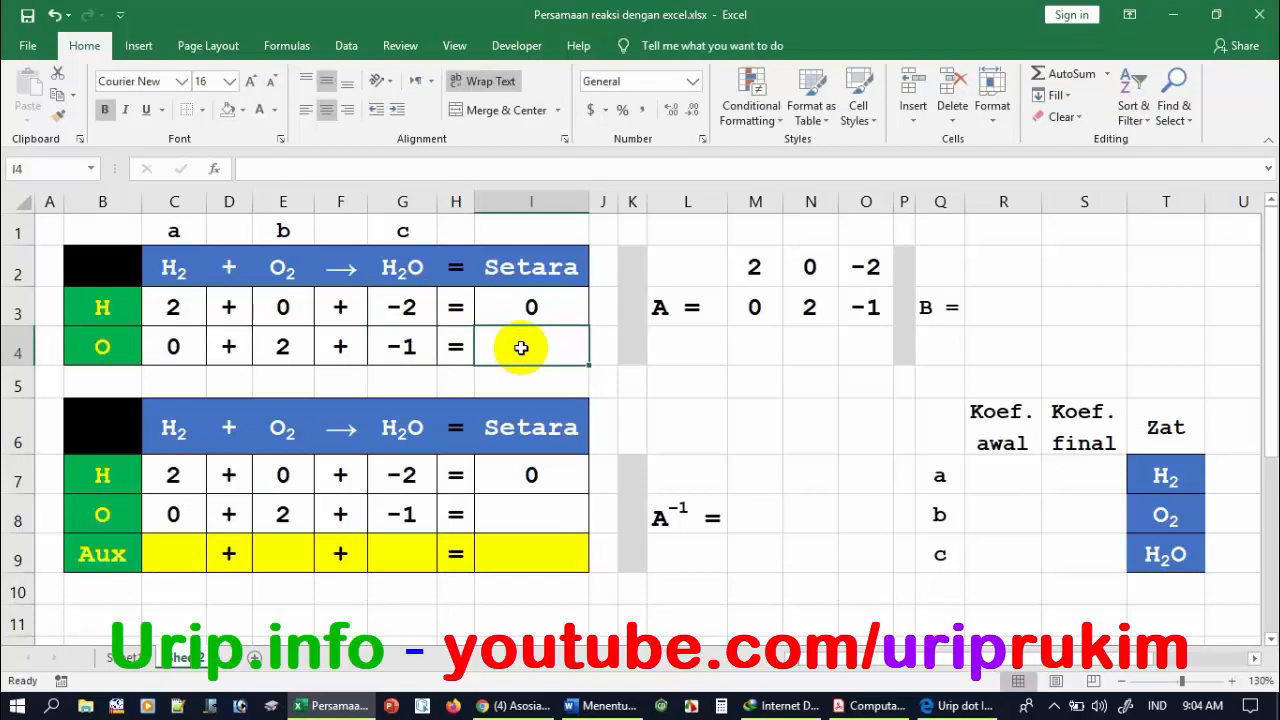
pyautogui.write('0')
pyautogui.press('Return')
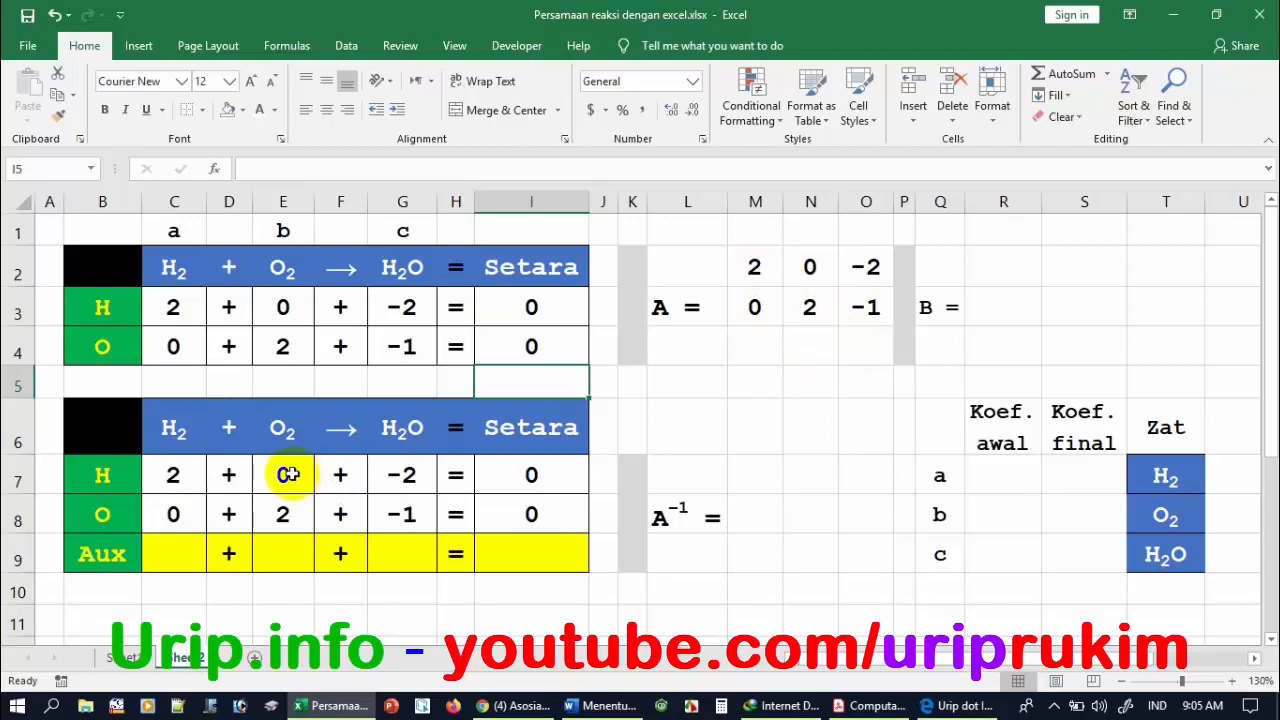
# Fill the yellow Aux row with 0 under H2, 0 under O2, 1 under H2O and 1 under Setara.
pyautogui.click(170, 553)
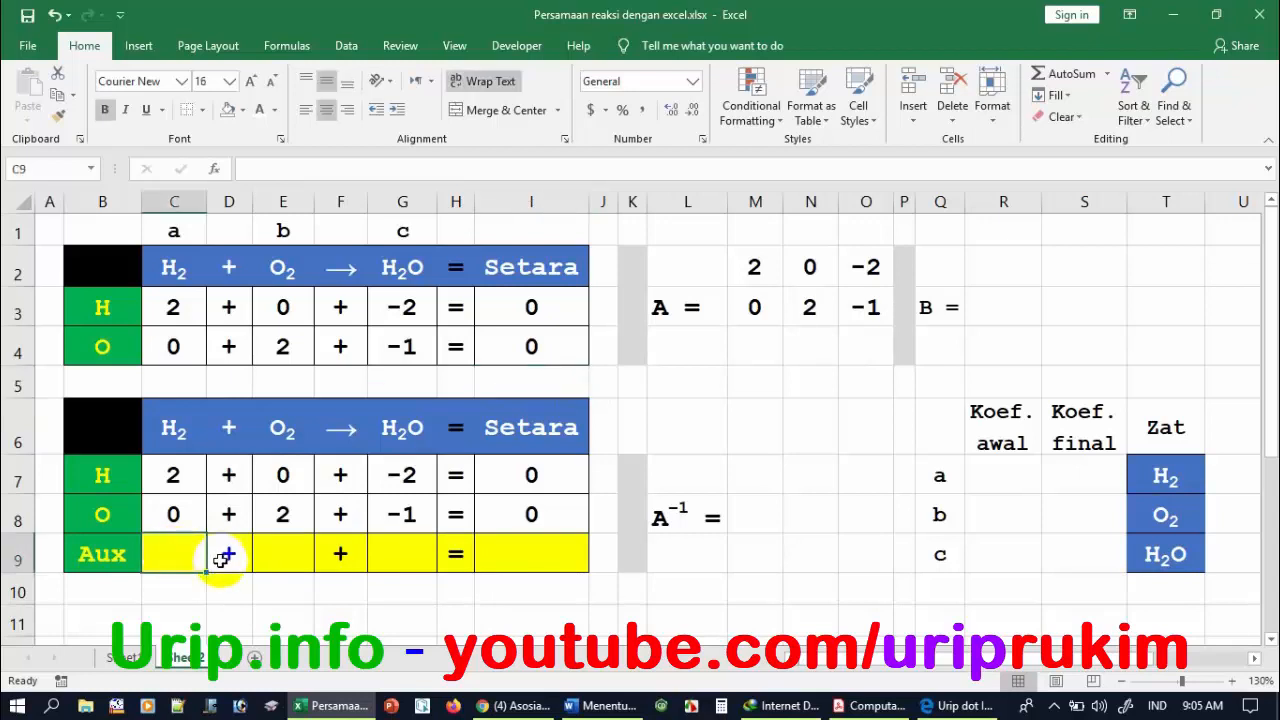
pyautogui.write('0')
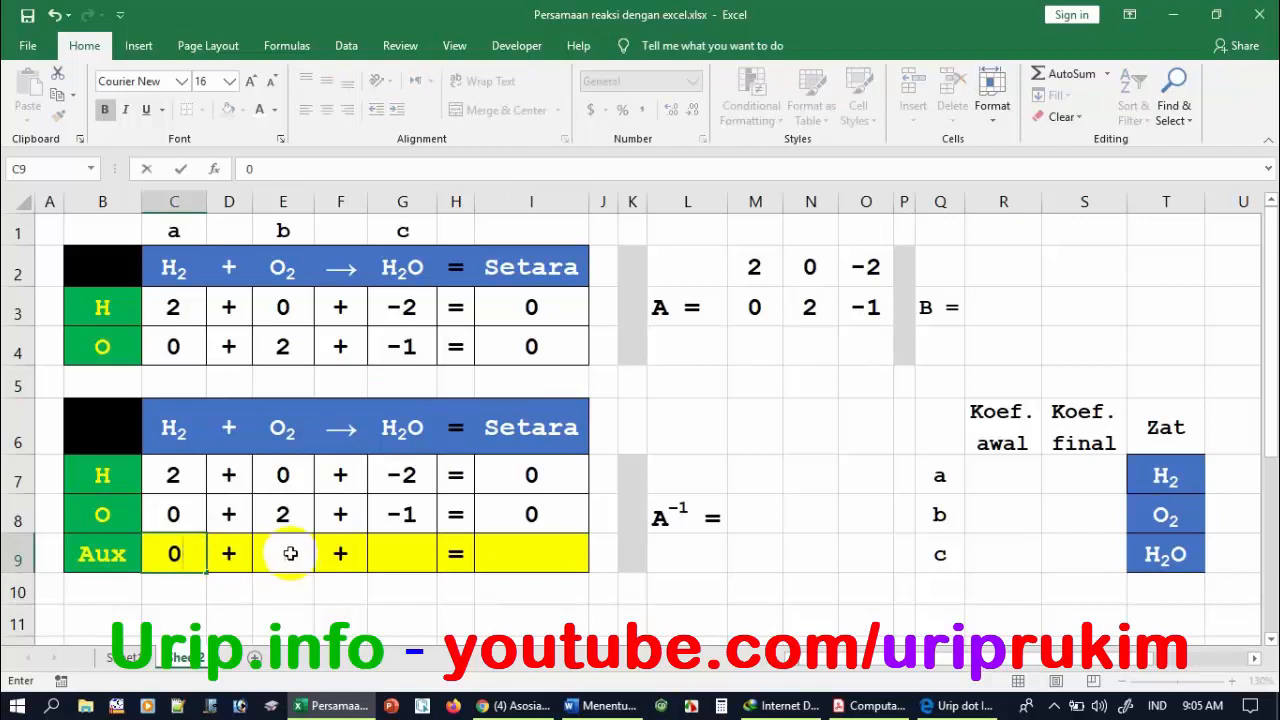
pyautogui.click(290, 553)
pyautogui.write('0')
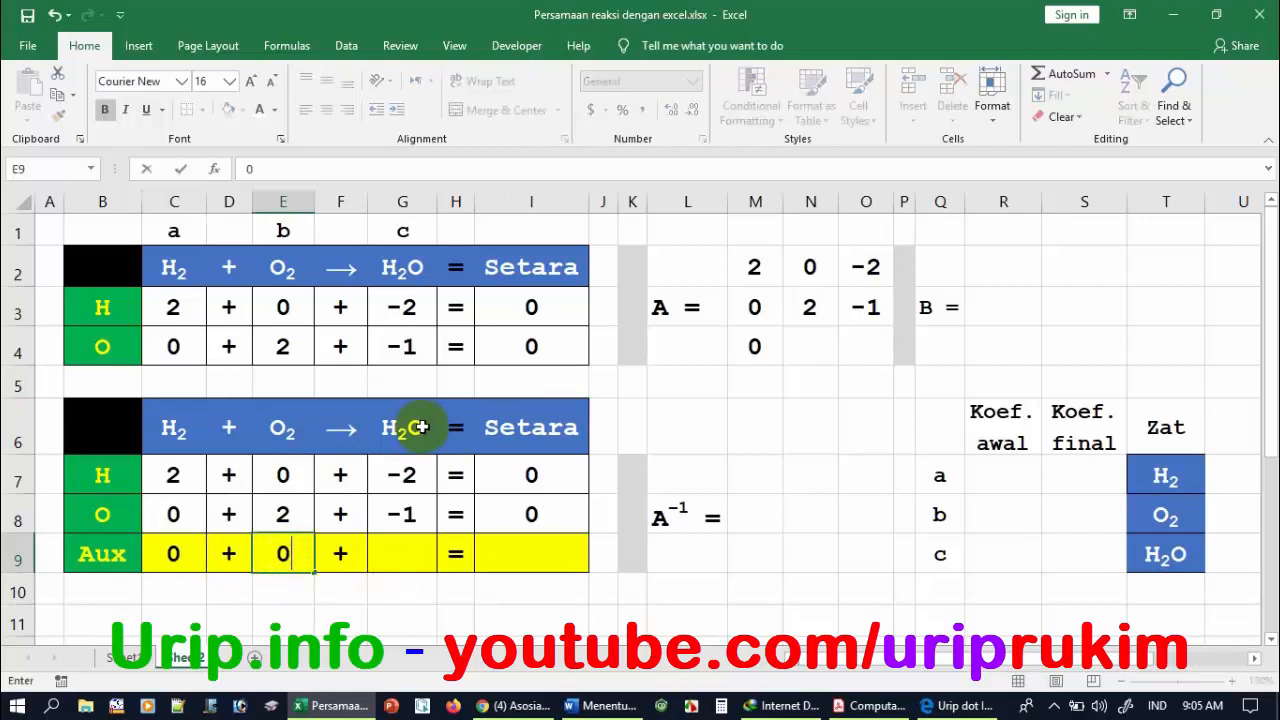
pyautogui.click(414, 556)
pyautogui.write('1')
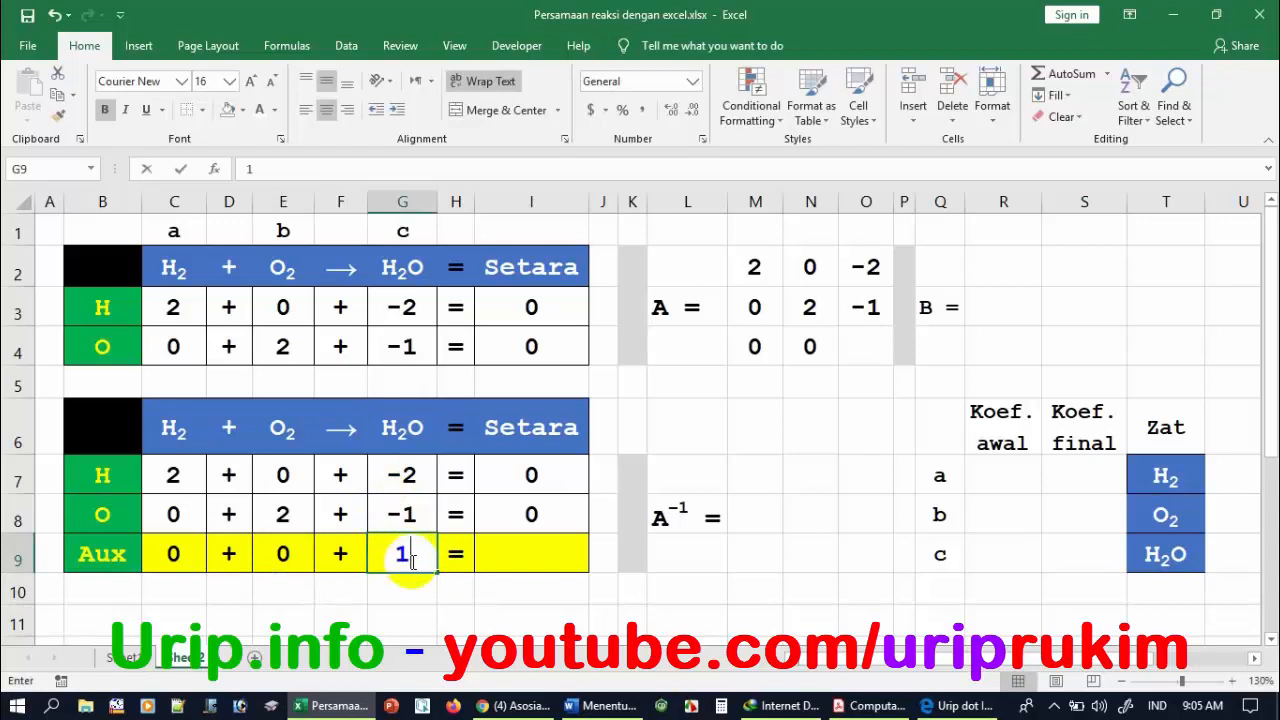
pyautogui.click(518, 557)
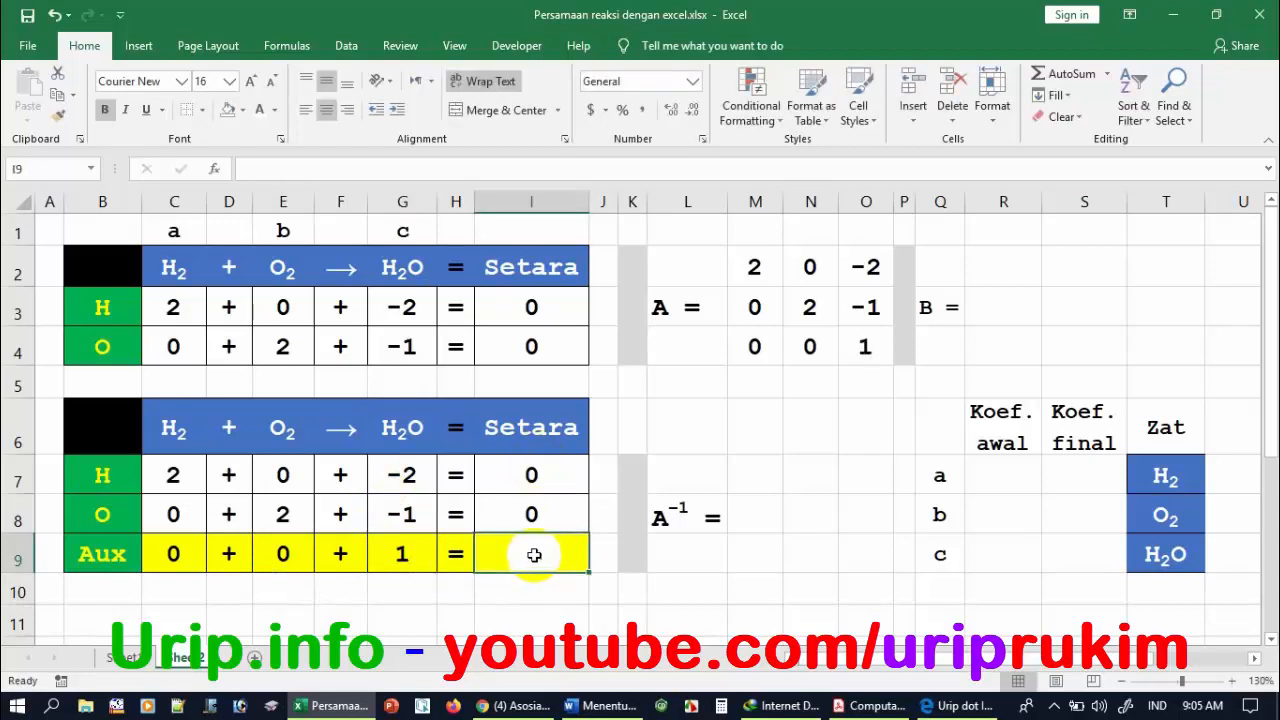
pyautogui.write('1')
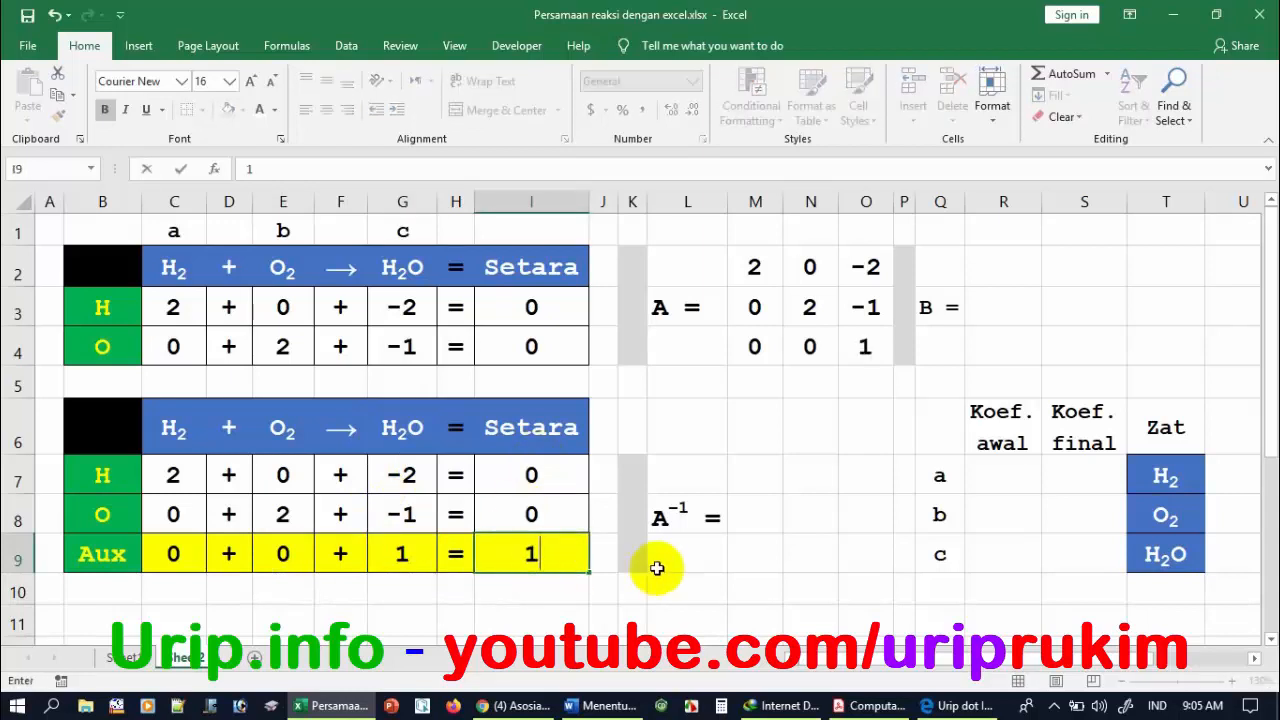
pyautogui.click(565, 582)
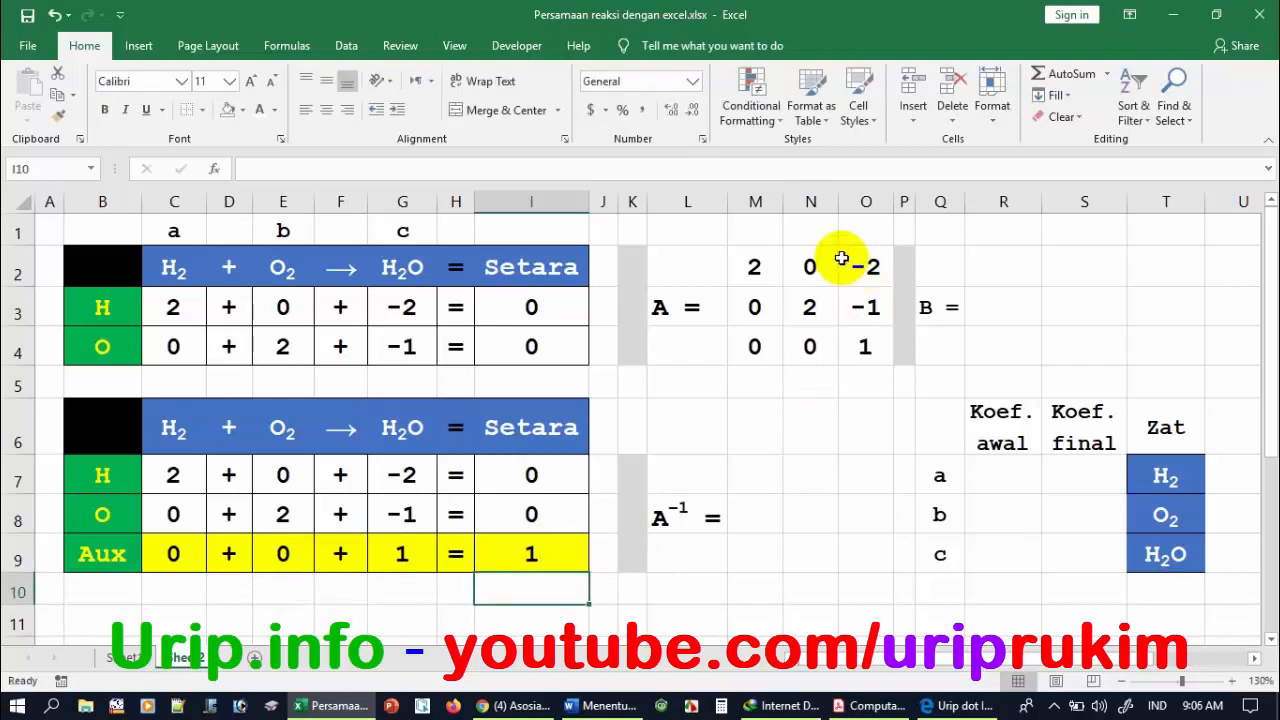
pyautogui.click(779, 265)
pyautogui.moveTo(779, 265); pyautogui.dragTo(866, 343)
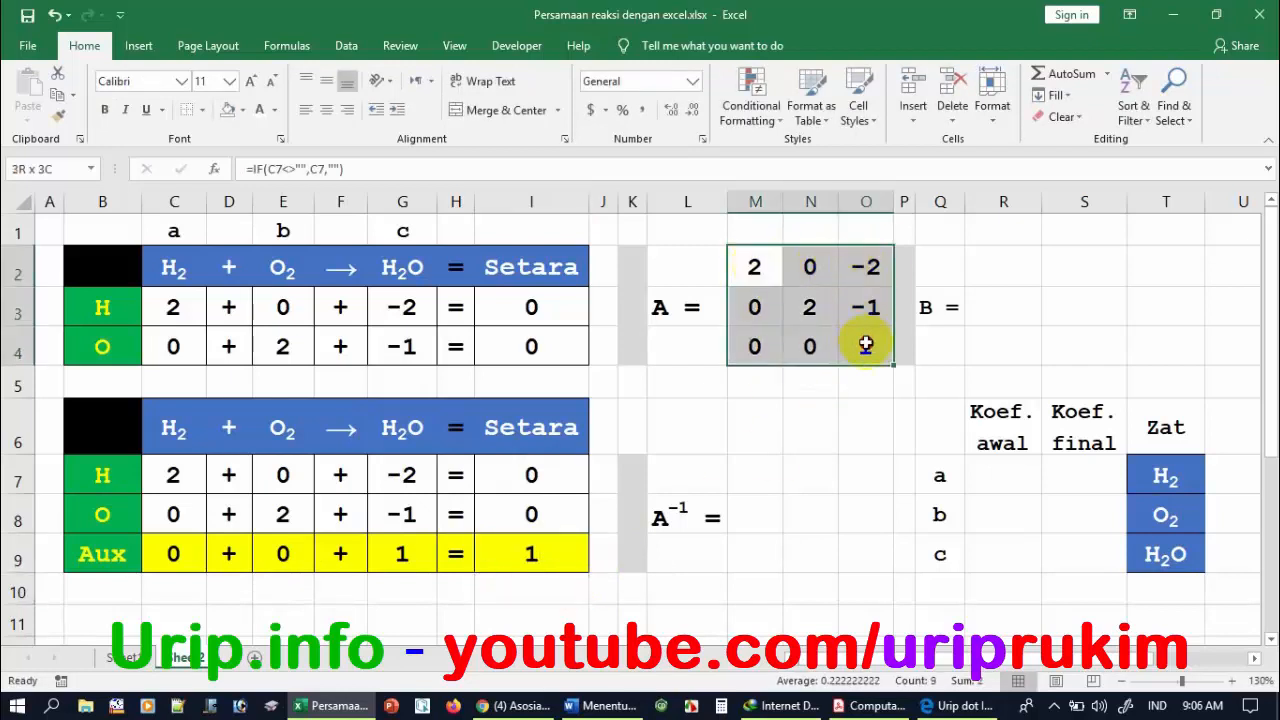
pyautogui.click(766, 388)
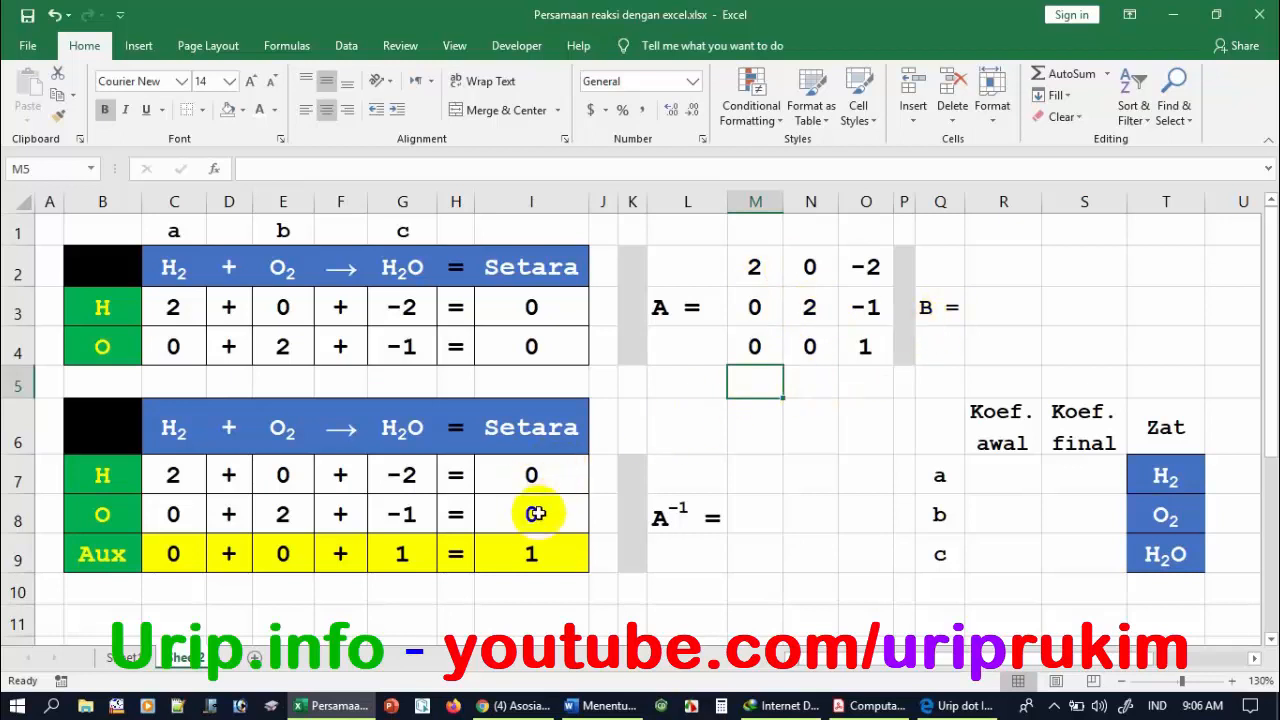
# Copy the lower table's Setara column I7:I9 and paste it as values into matrix B at R2:R4.
pyautogui.moveTo(537, 477); pyautogui.dragTo(540, 550)
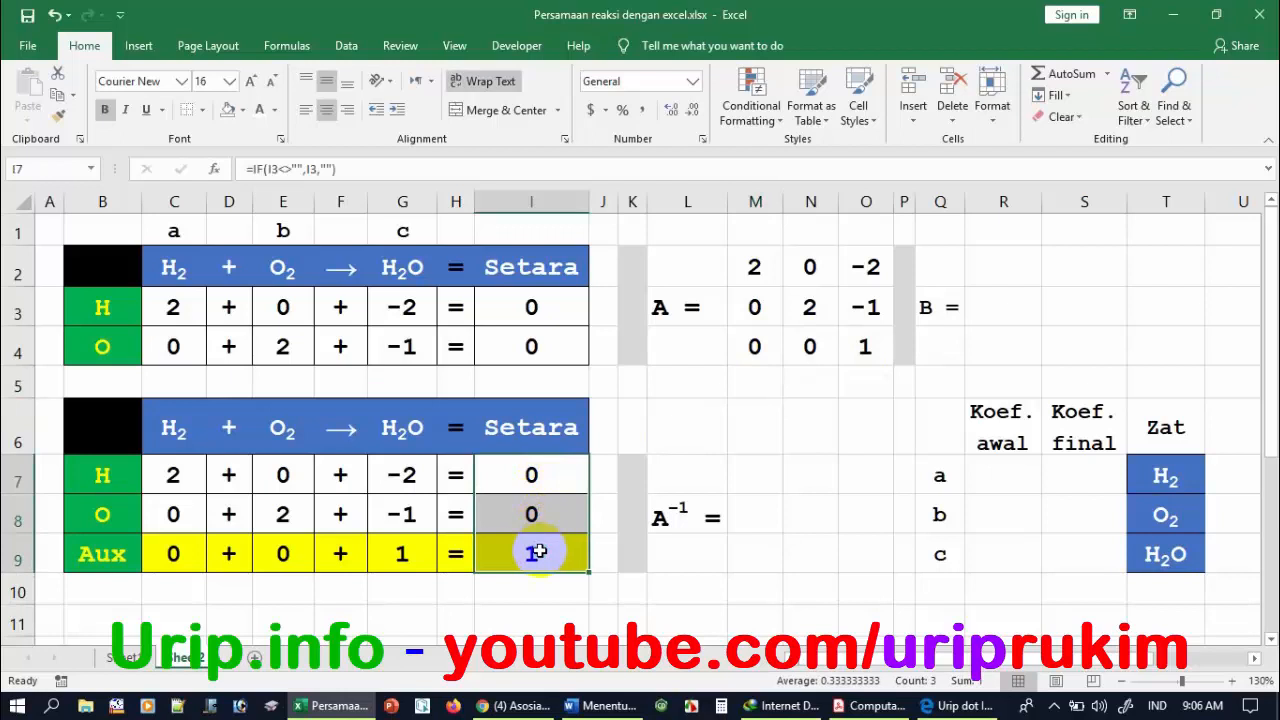
pyautogui.rightClick(538, 551)
pyautogui.click(585, 188)
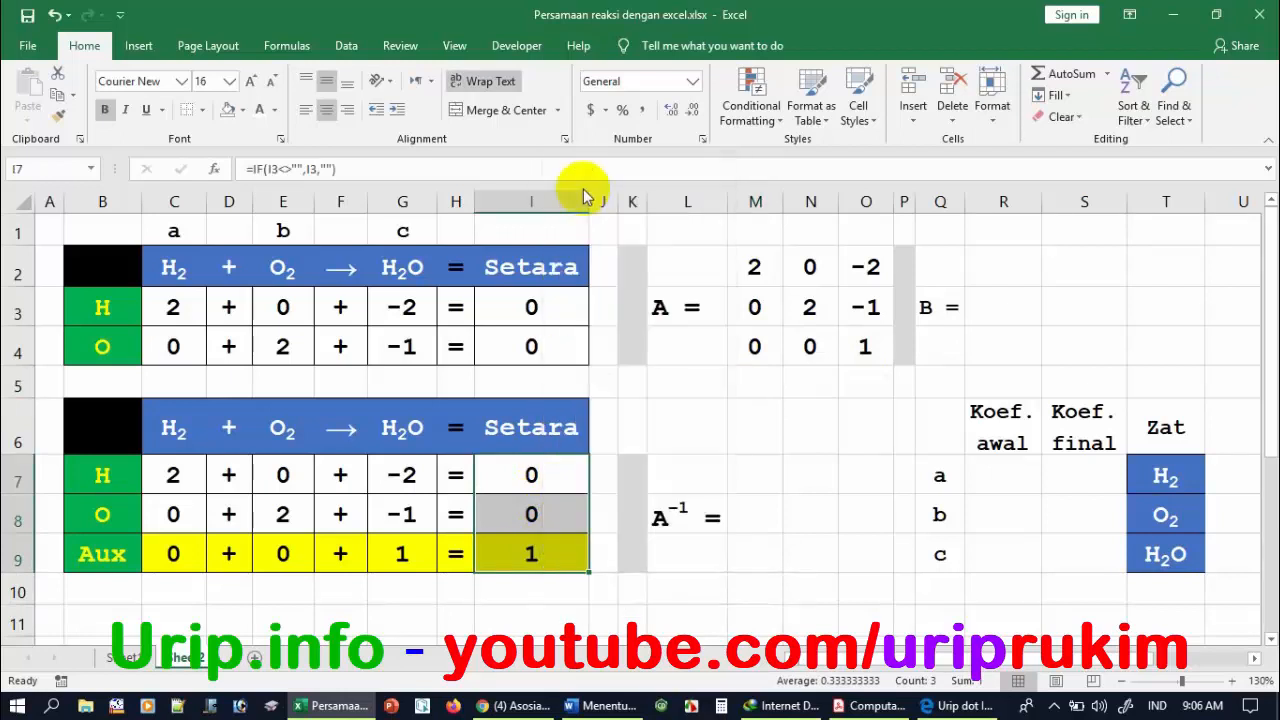
pyautogui.rightClick(980, 258)
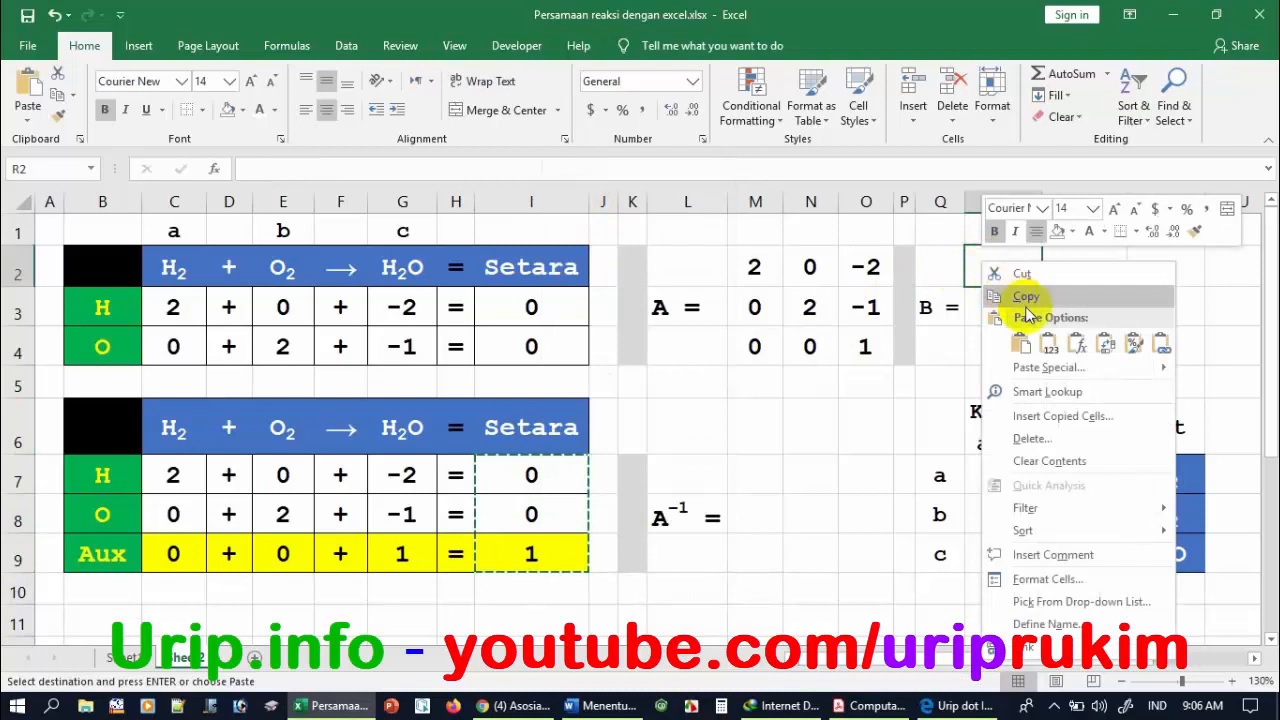
pyautogui.click(1073, 347)
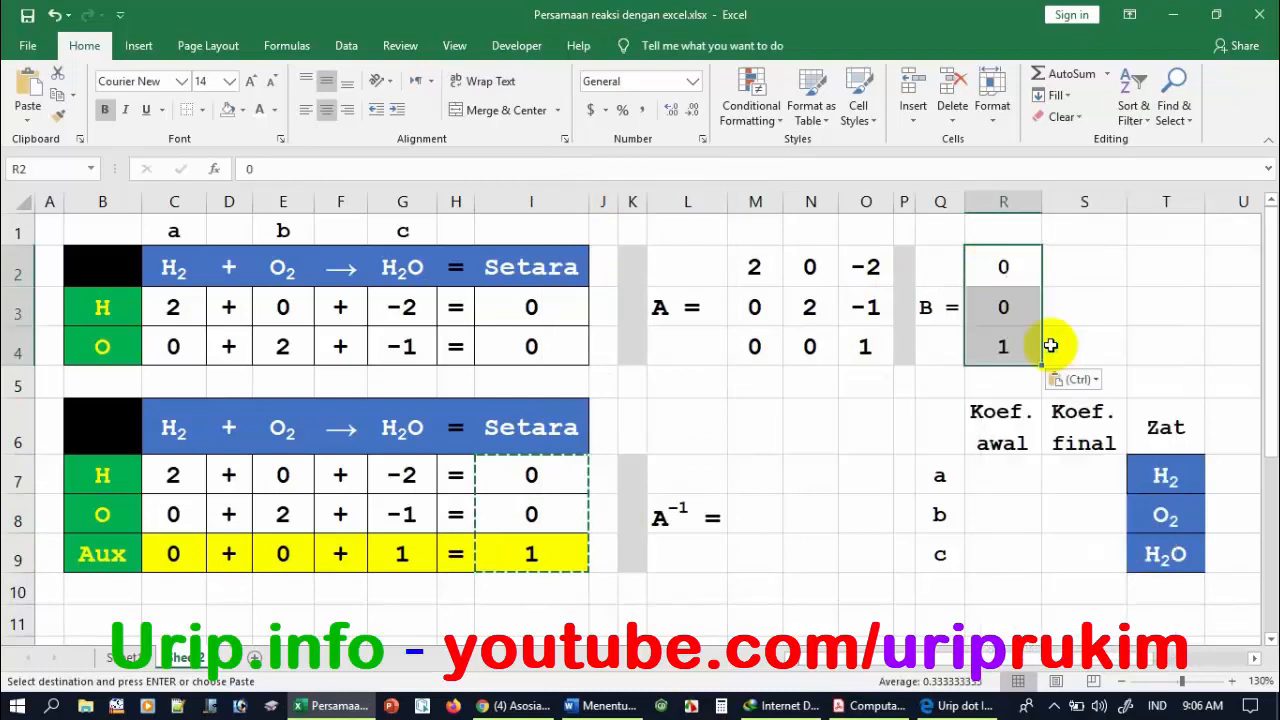
pyautogui.click(1021, 348)
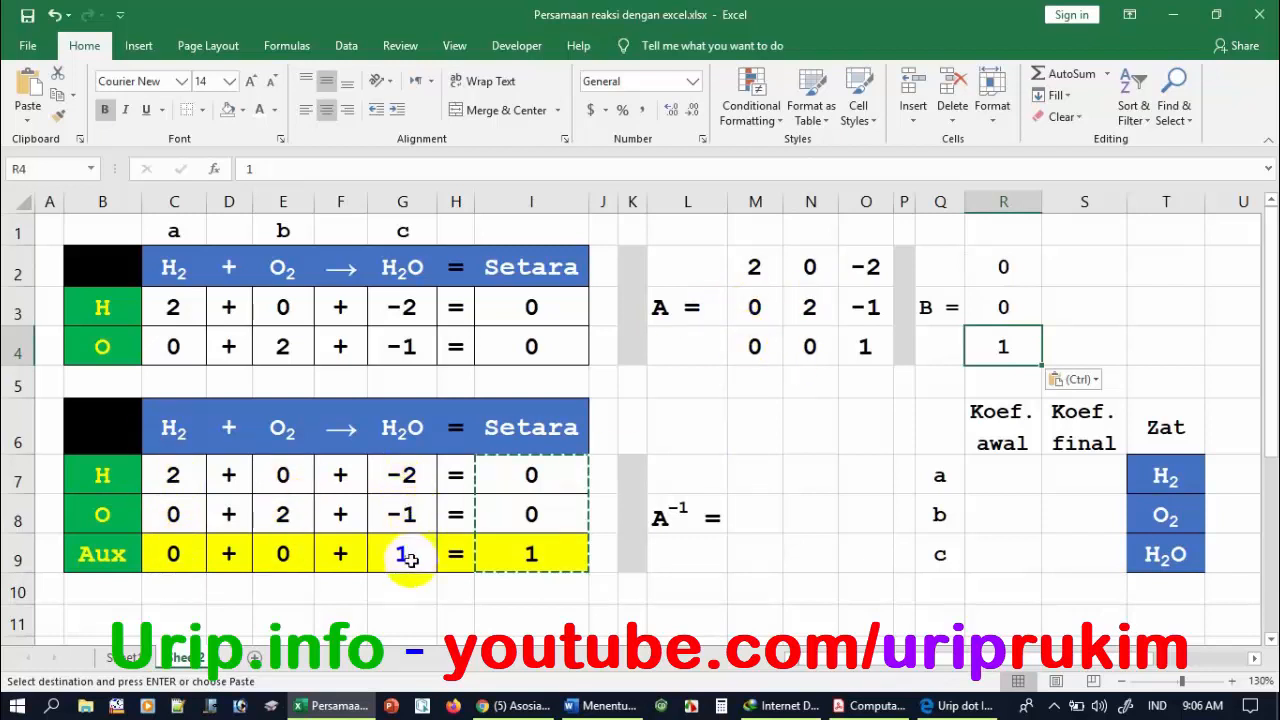
# Calculate the inverse of matrix A in M7:O9 with the array formula =MINVERSE(M2:O4).
pyautogui.click(757, 475)
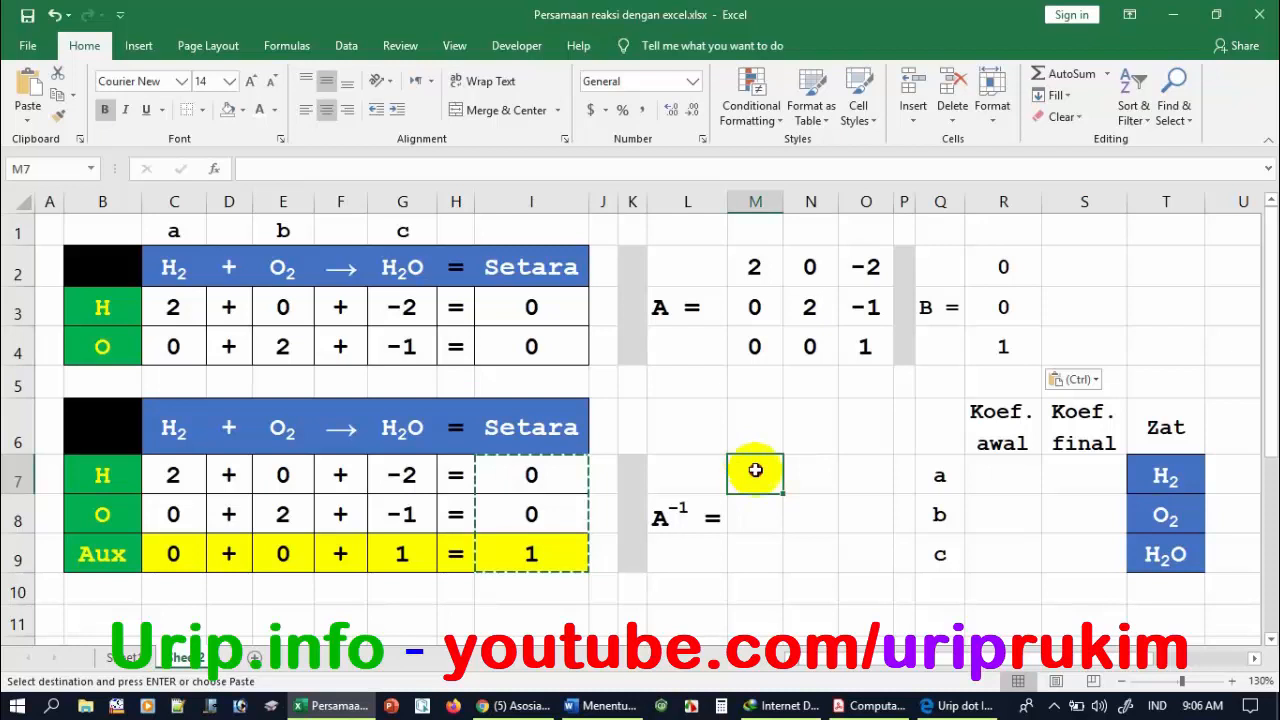
pyautogui.moveTo(754, 469); pyautogui.dragTo(863, 550)
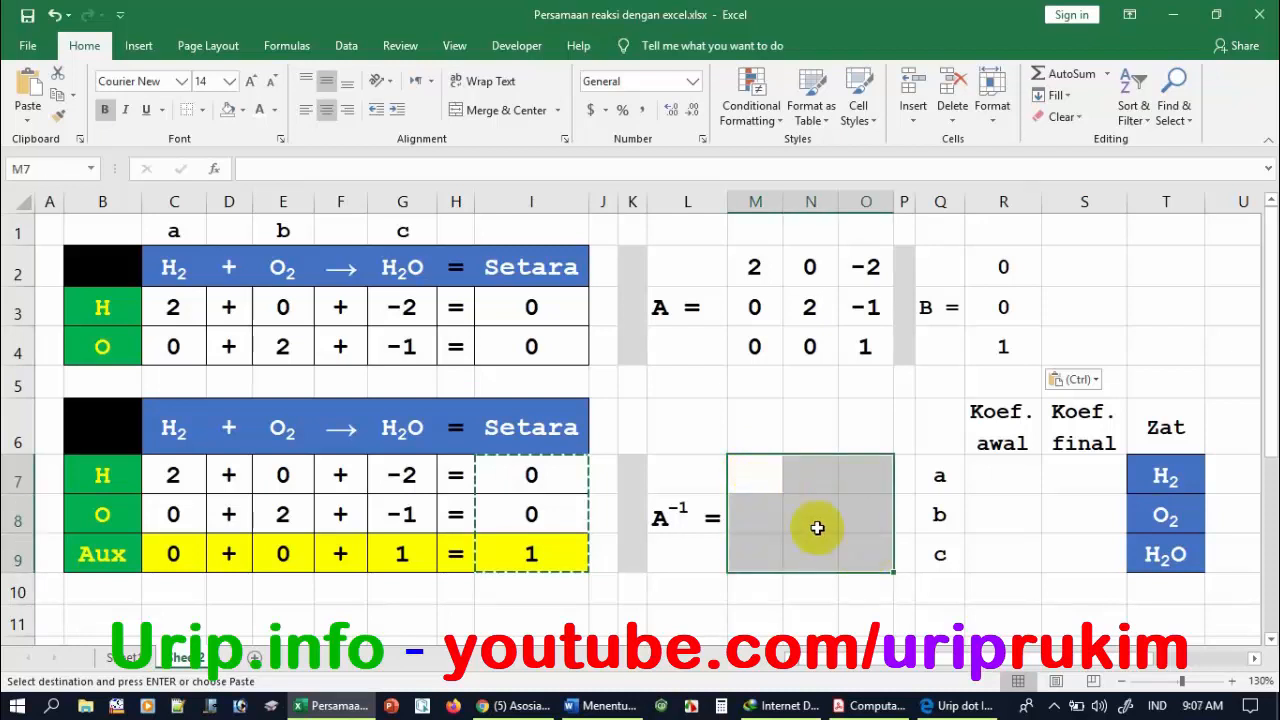
pyautogui.click(292, 168)
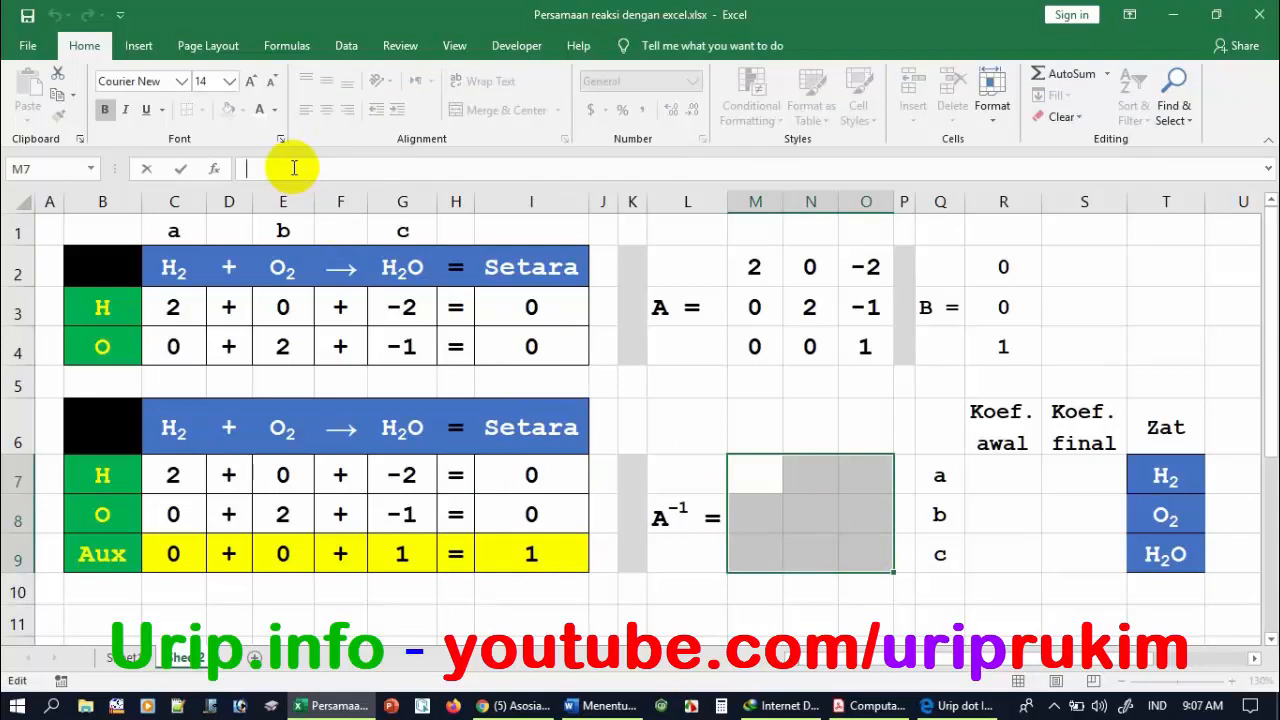
pyautogui.write('=')
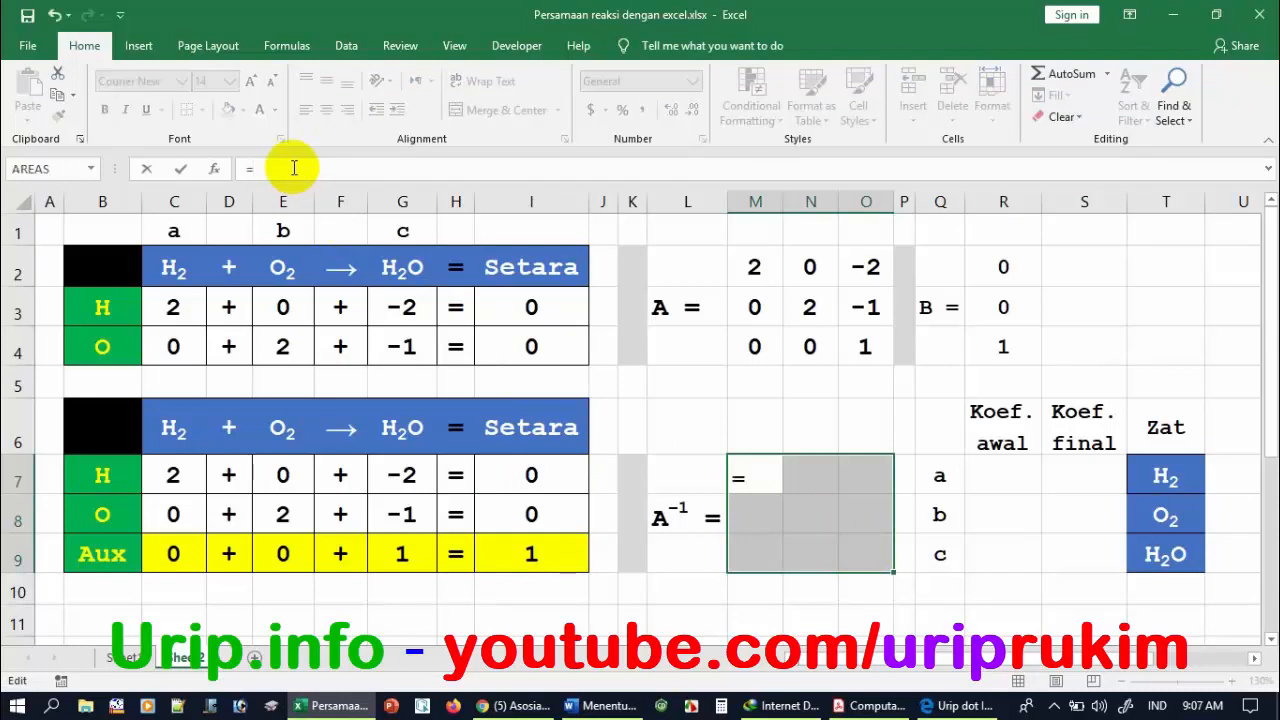
pyautogui.write('min')
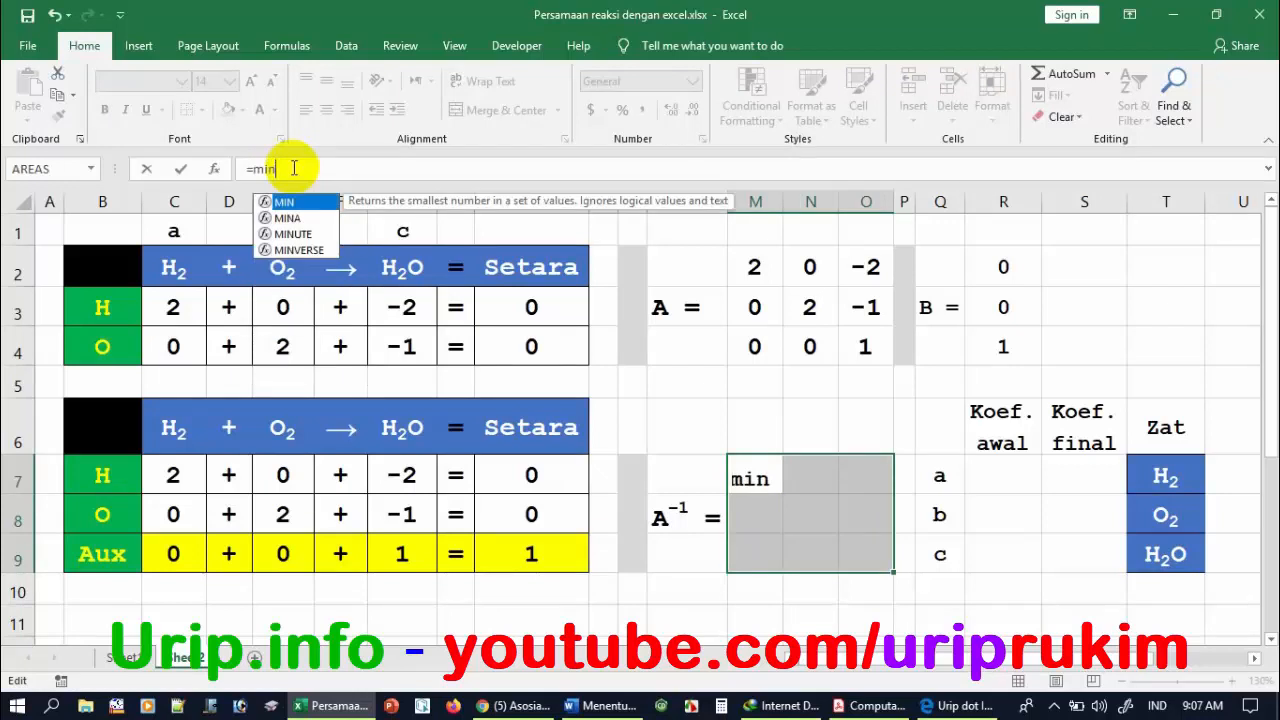
pyautogui.doubleClick(302, 251)
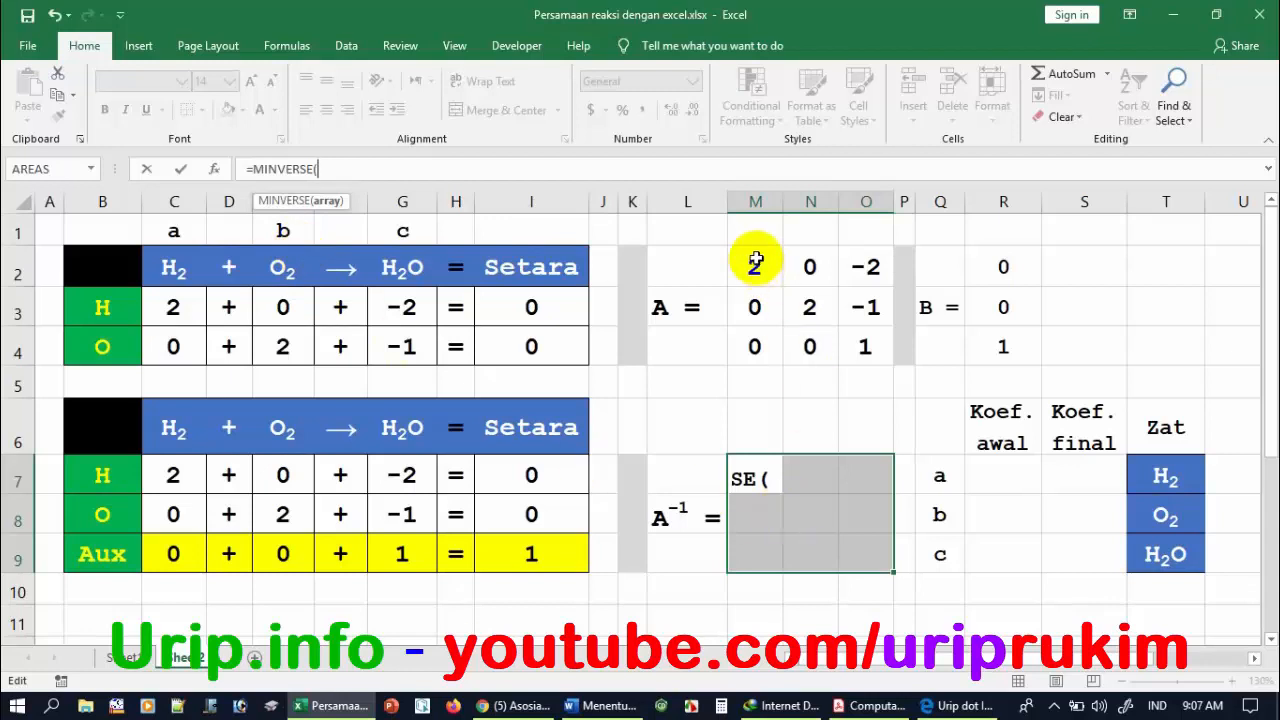
pyautogui.moveTo(755, 262); pyautogui.dragTo(865, 348)
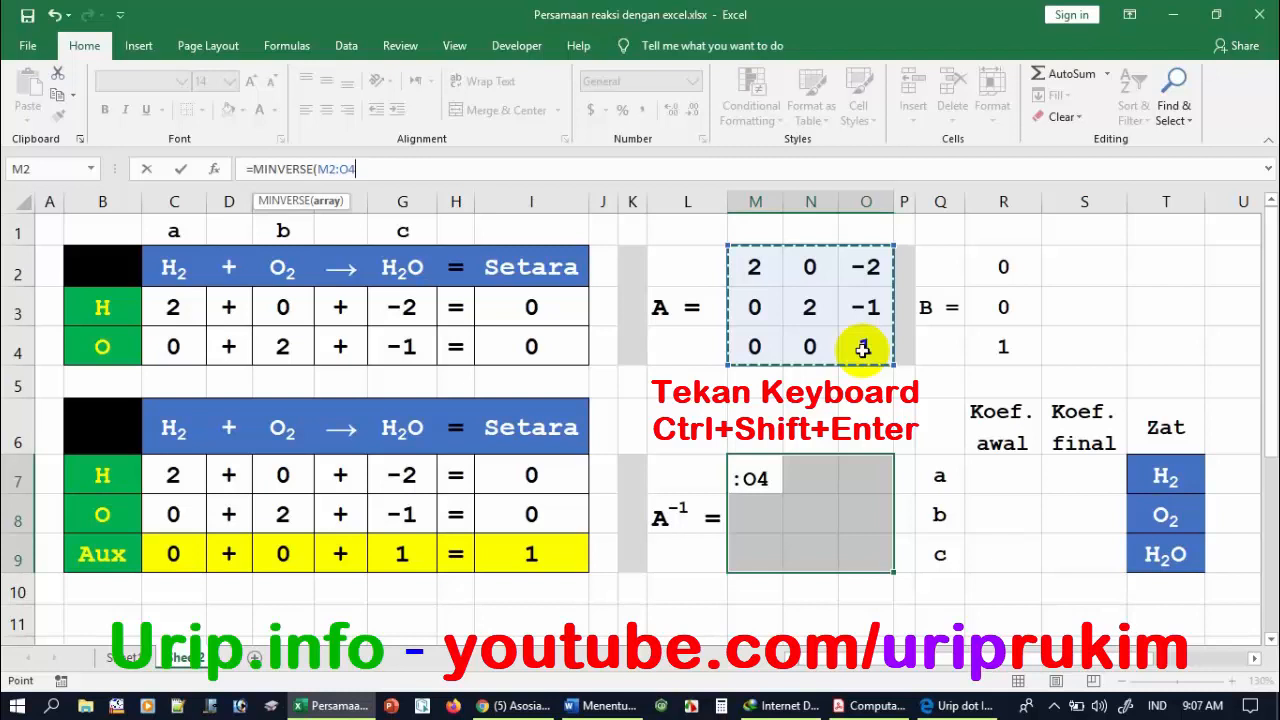
pyautogui.hotkey('ctrl', 'shift', 'Return')
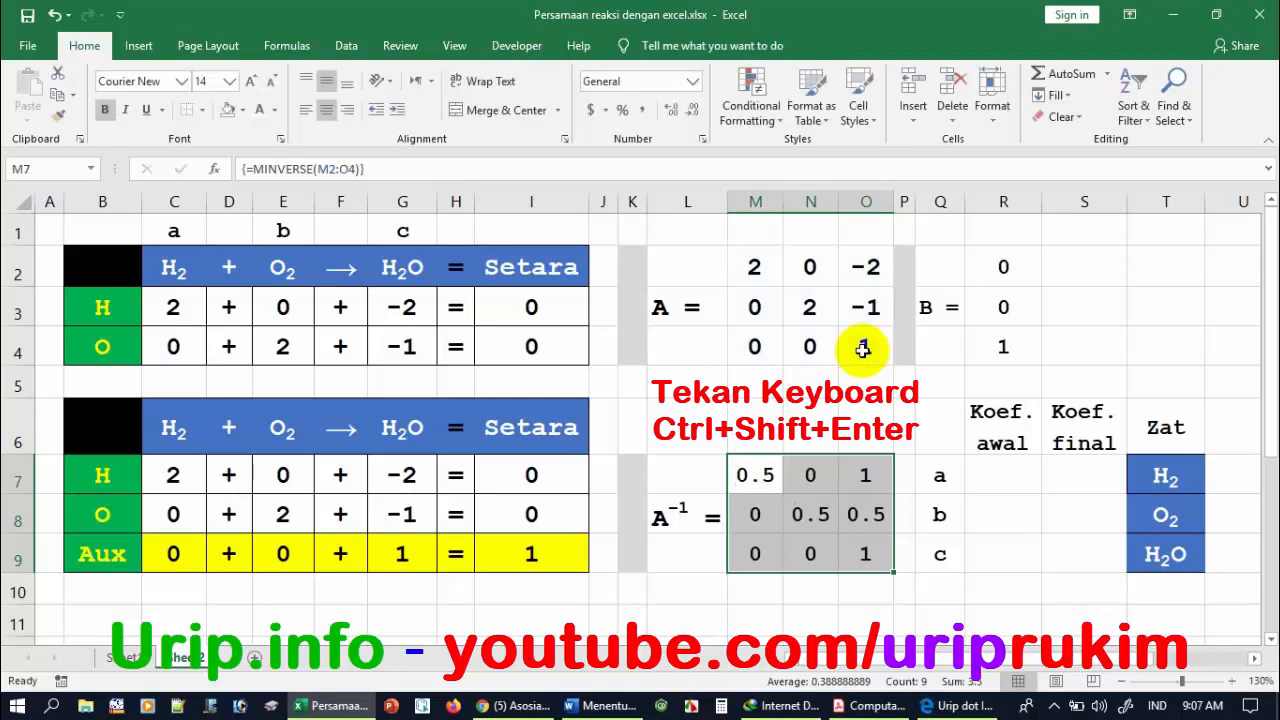
pyautogui.click(848, 512)
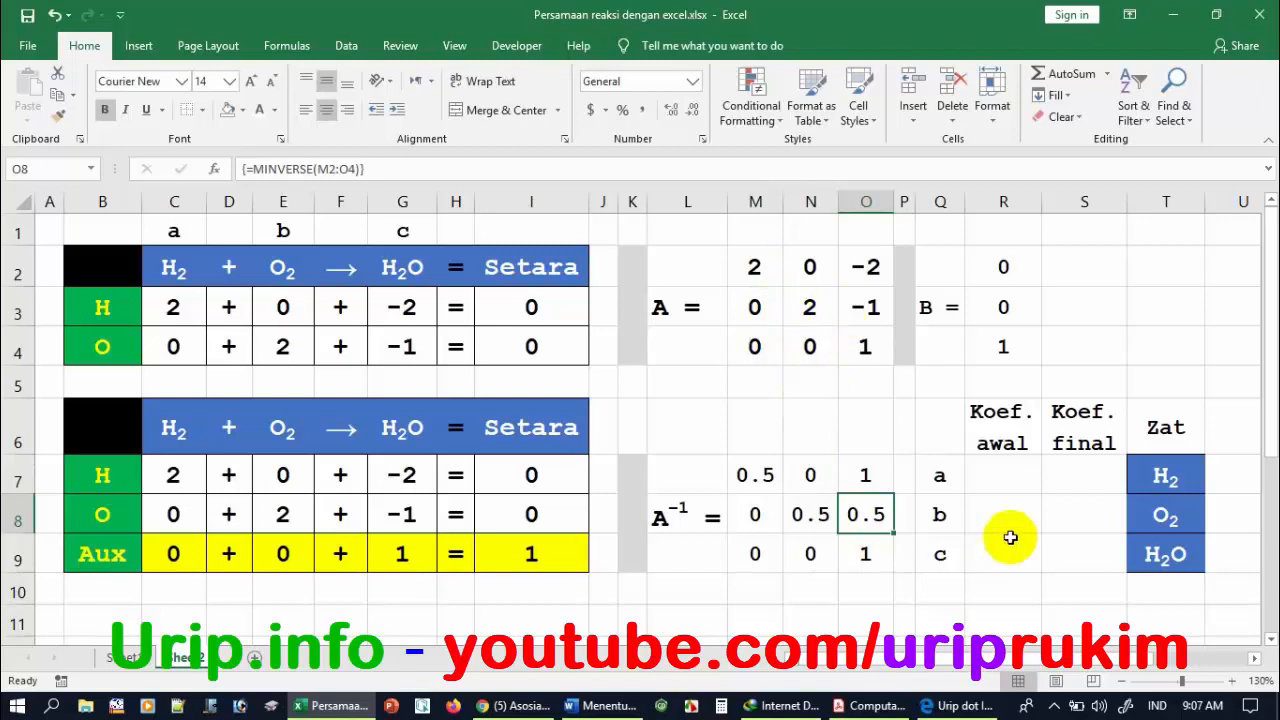
# Calculate the Koef. awal values in R7:R9 with the array formula =MMULT(M7:O9,R2:R4), multiplying the inverse matrix by B.
pyautogui.click(1004, 484)
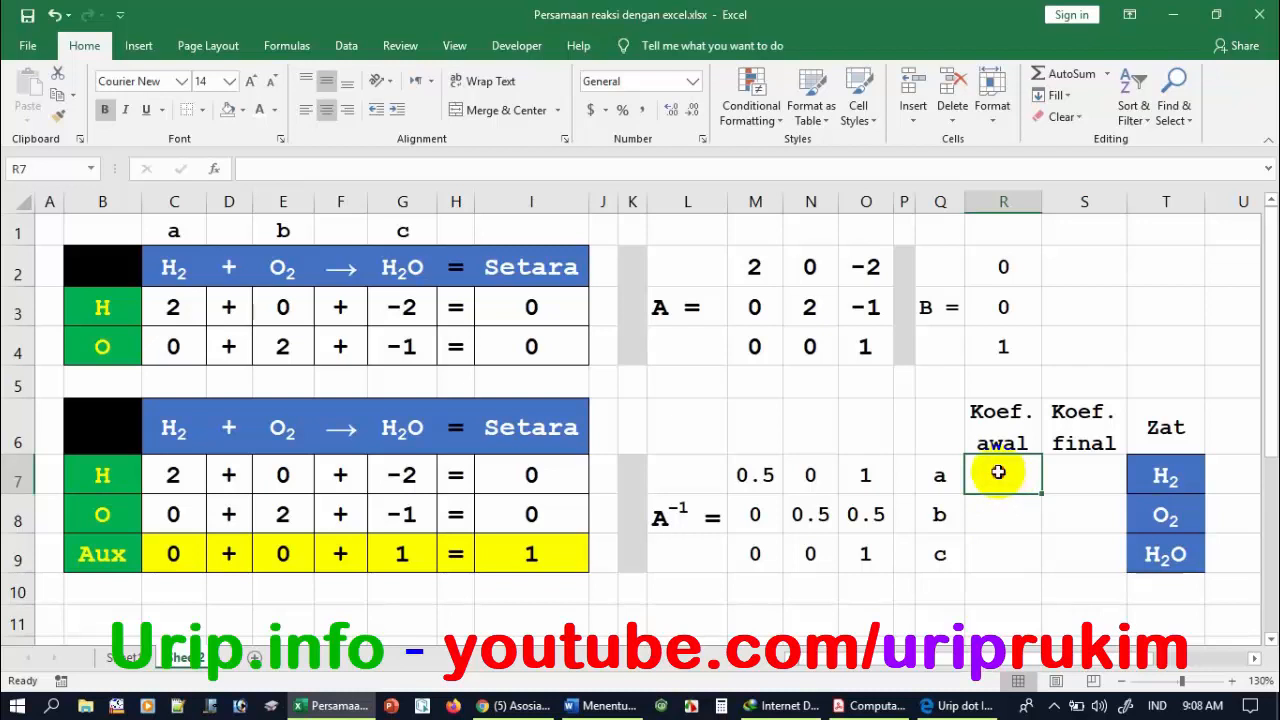
pyautogui.moveTo(1000, 486); pyautogui.dragTo(1000, 557)
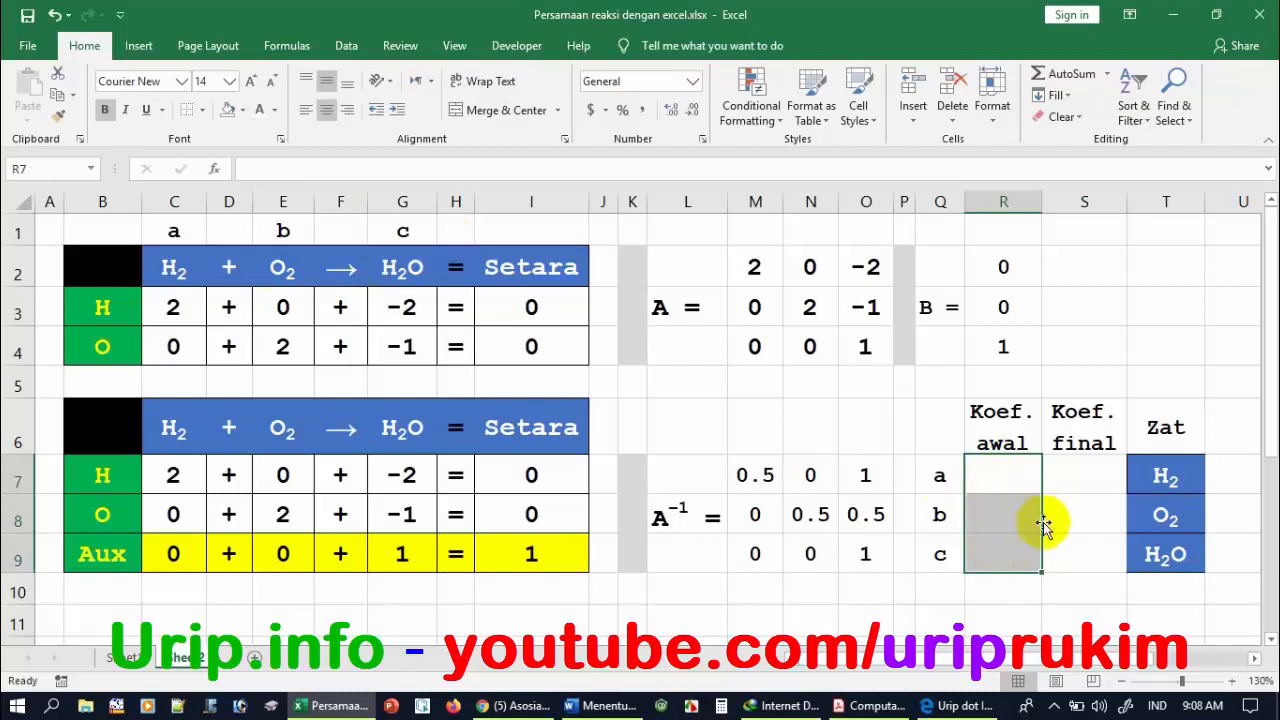
pyautogui.click(999, 478)
pyautogui.moveTo(1002, 486); pyautogui.dragTo(1013, 545)
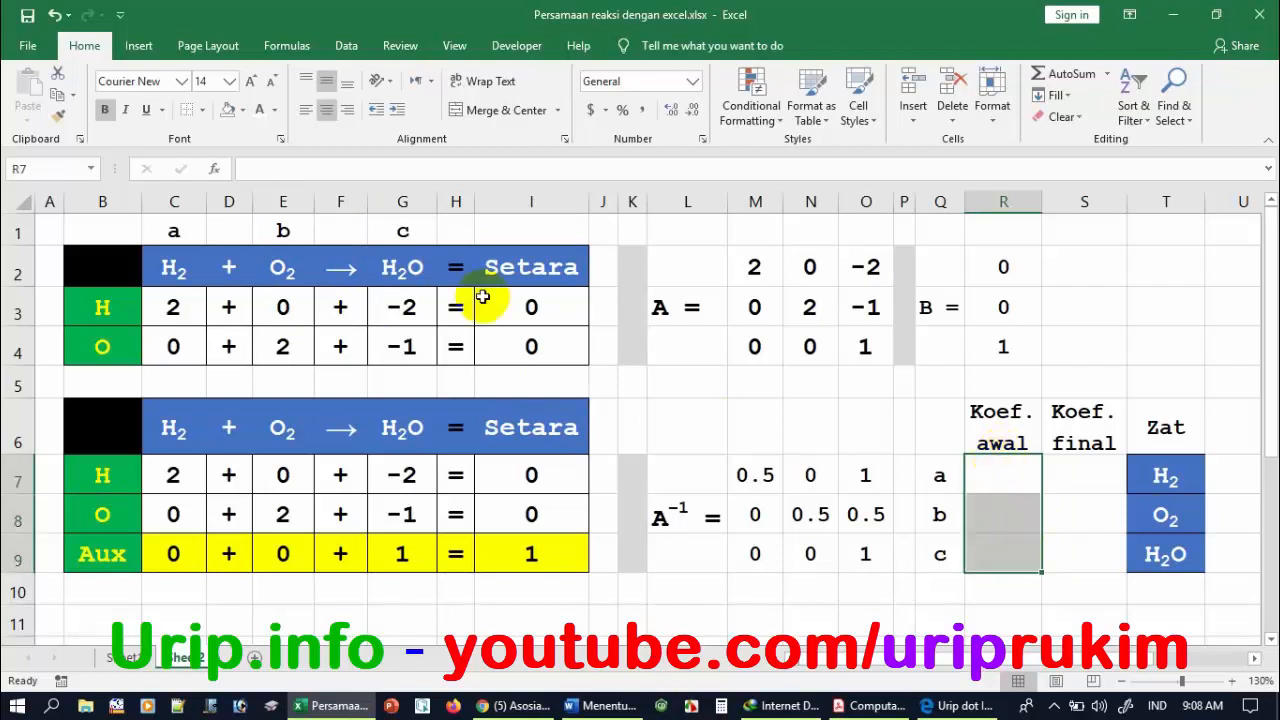
pyautogui.click(274, 169)
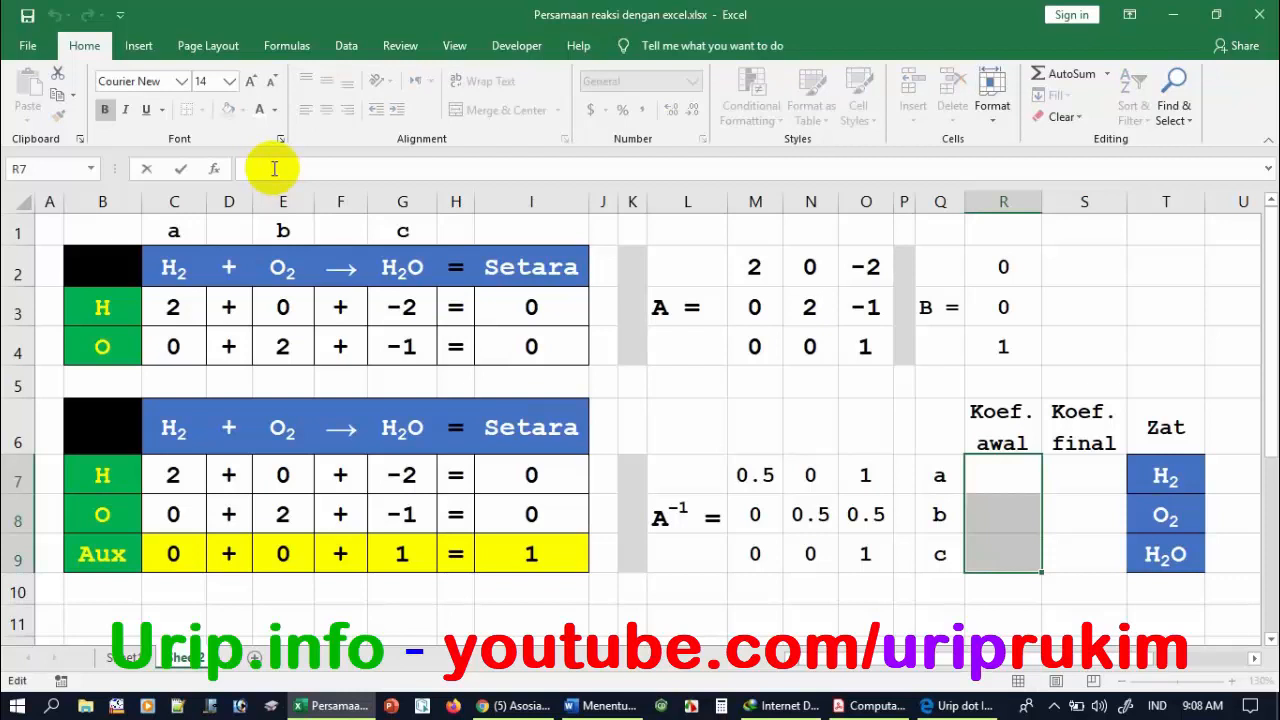
pyautogui.write('=')
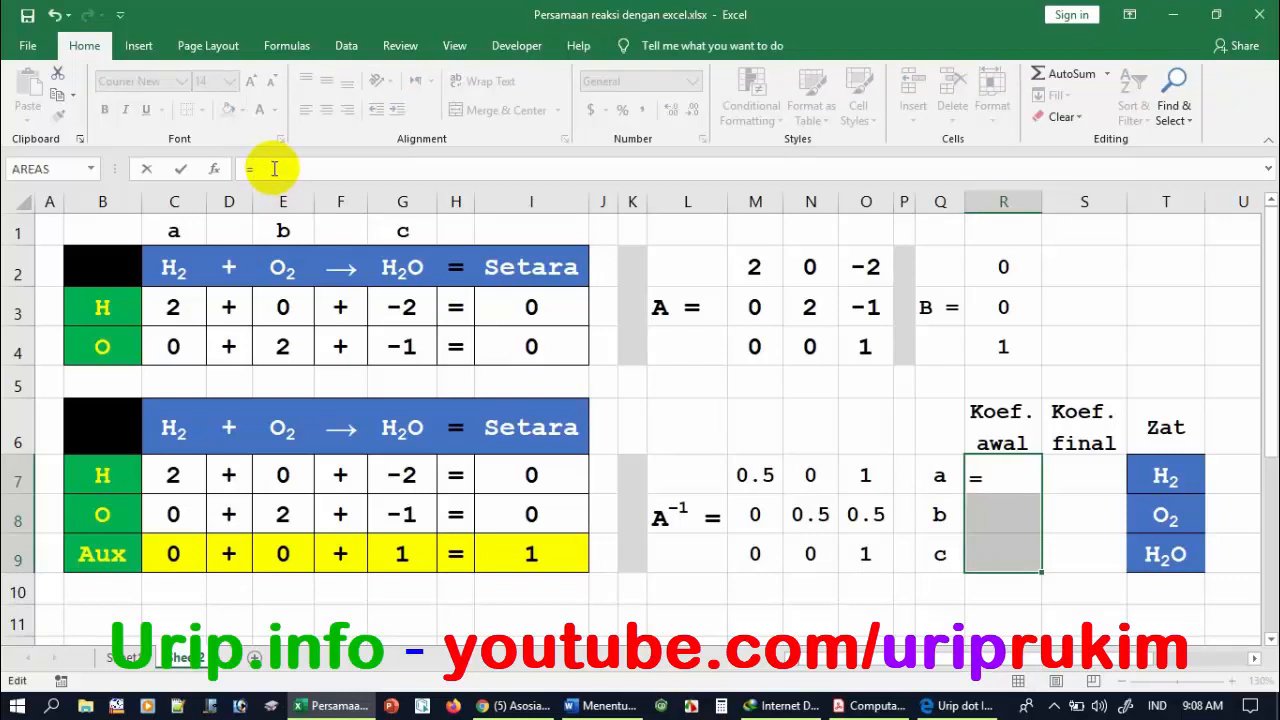
pyautogui.write('mm')
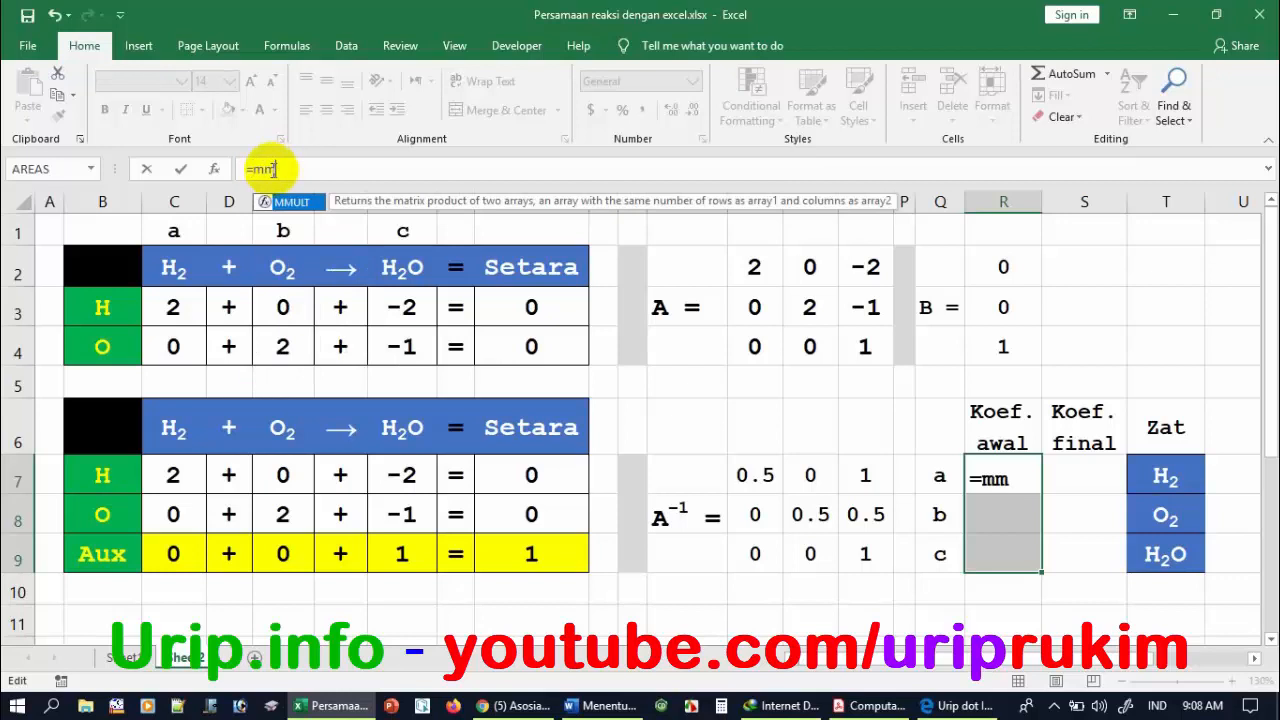
pyautogui.doubleClick(286, 202)
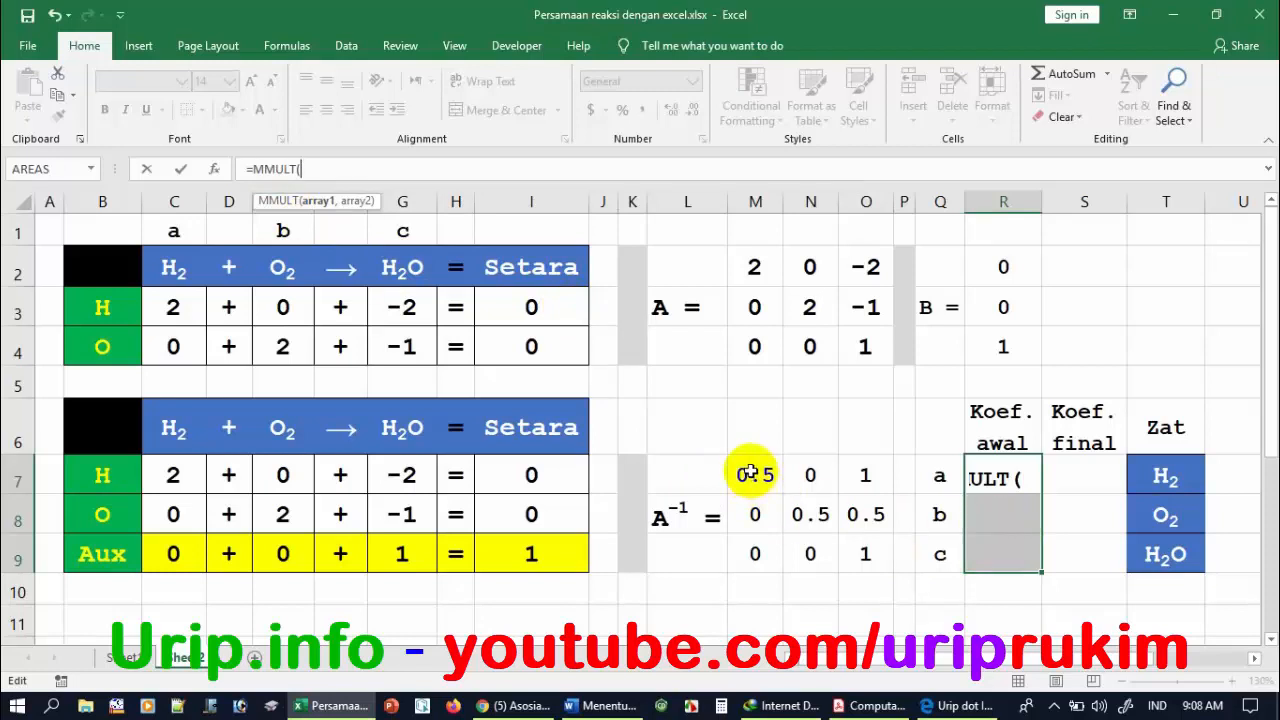
pyautogui.moveTo(749, 470); pyautogui.dragTo(868, 555)
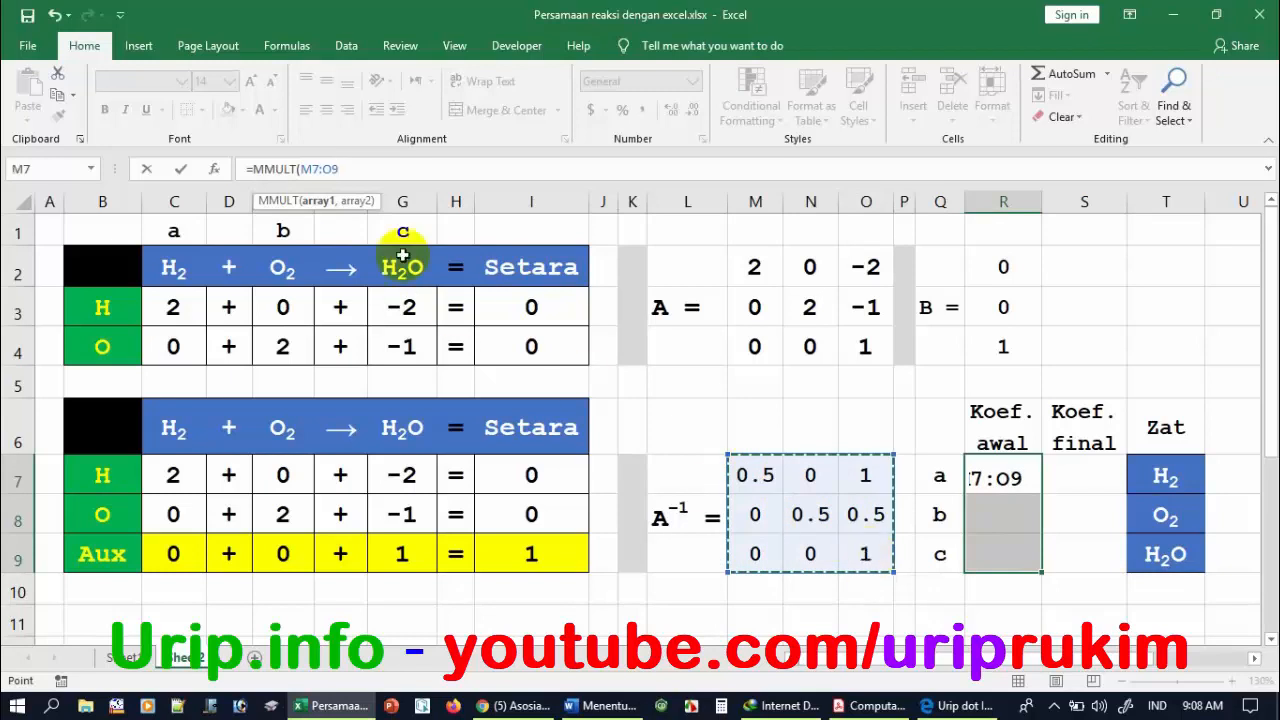
pyautogui.click(346, 169)
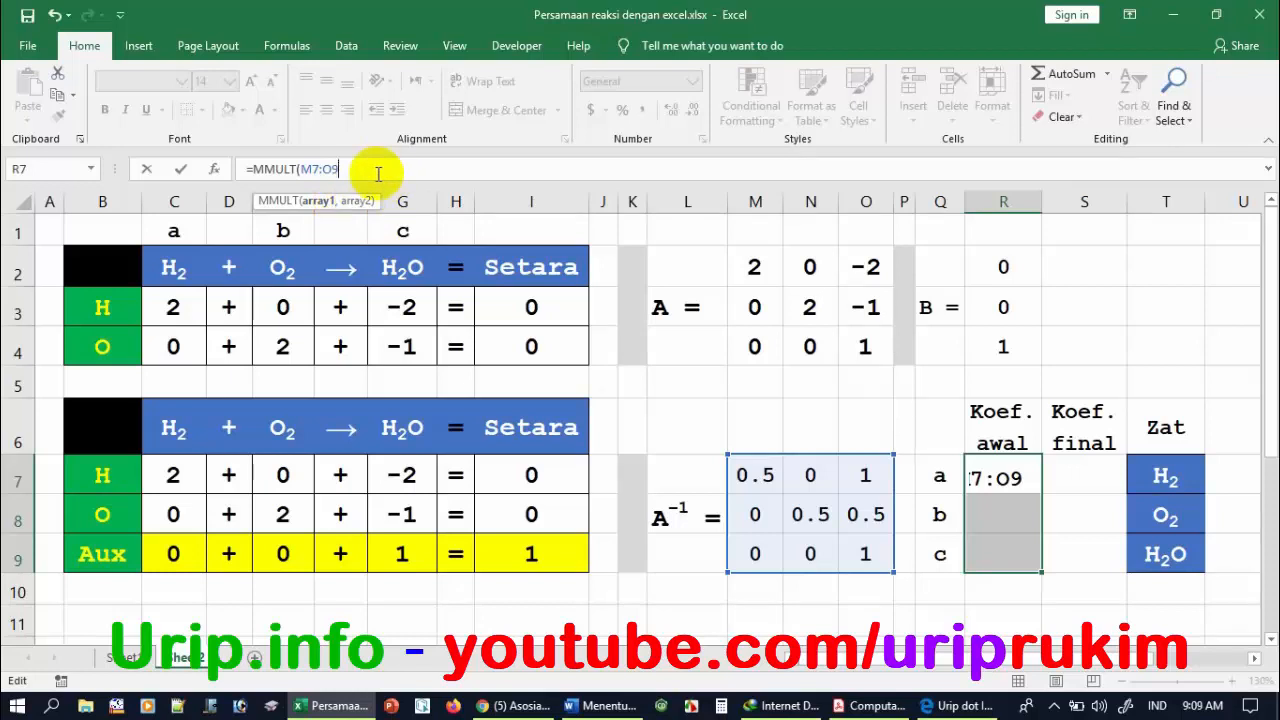
pyautogui.write(',')
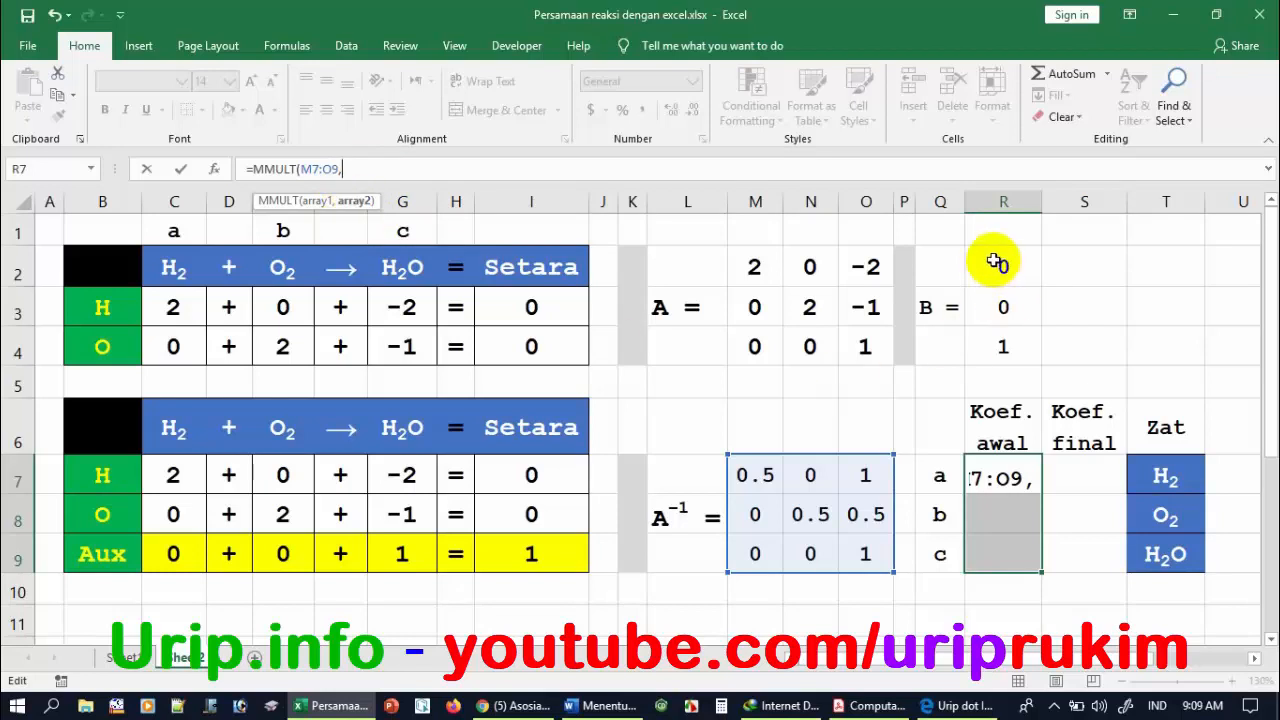
pyautogui.moveTo(995, 262); pyautogui.dragTo(1004, 349)
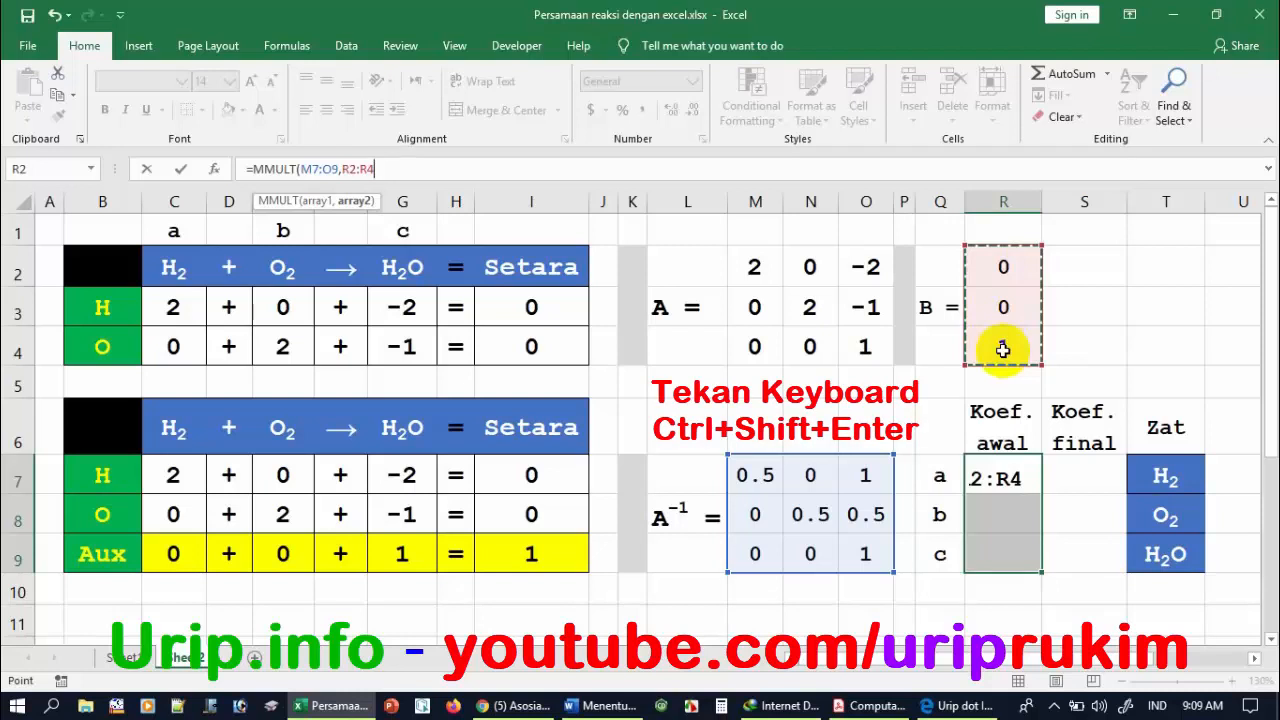
pyautogui.hotkey('ctrl', 'shift', 'Return')
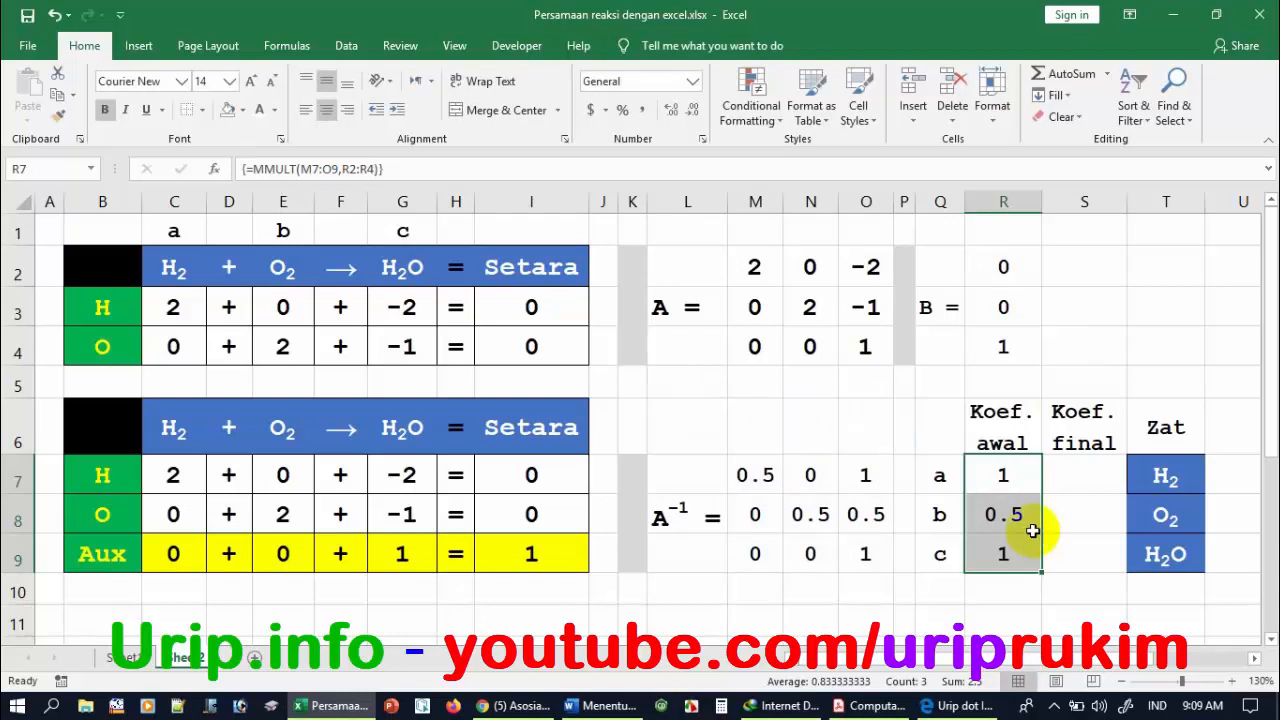
pyautogui.click(1010, 476)
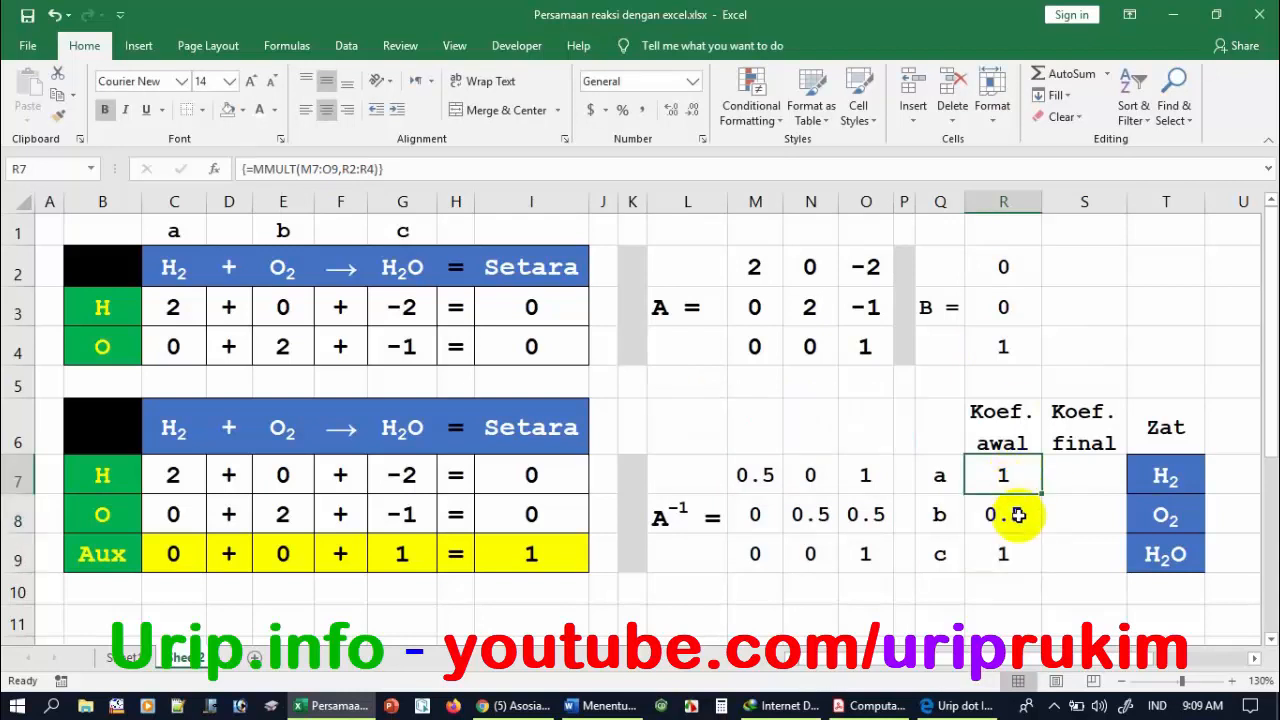
pyautogui.click(1017, 512)
pyautogui.click(1015, 550)
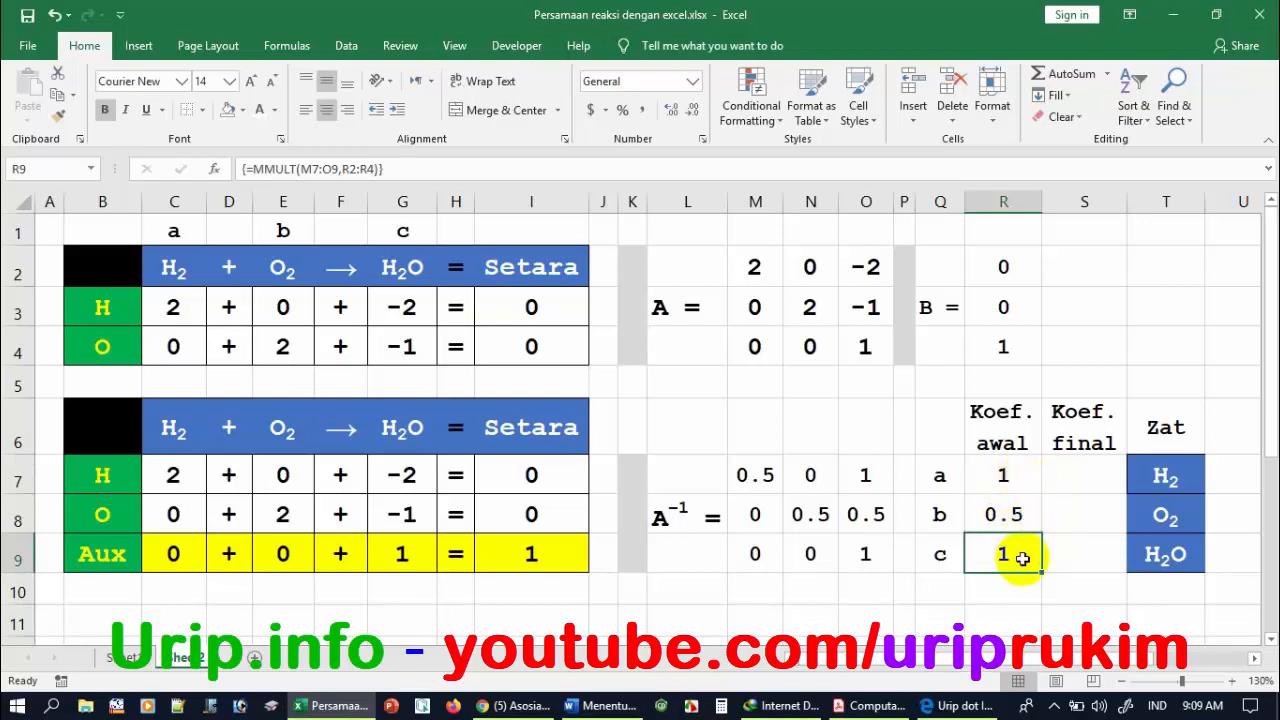
# Enter =R7*2 in the Koef. final cell S7 and fill the formula down to S9.
pyautogui.click(1062, 479)
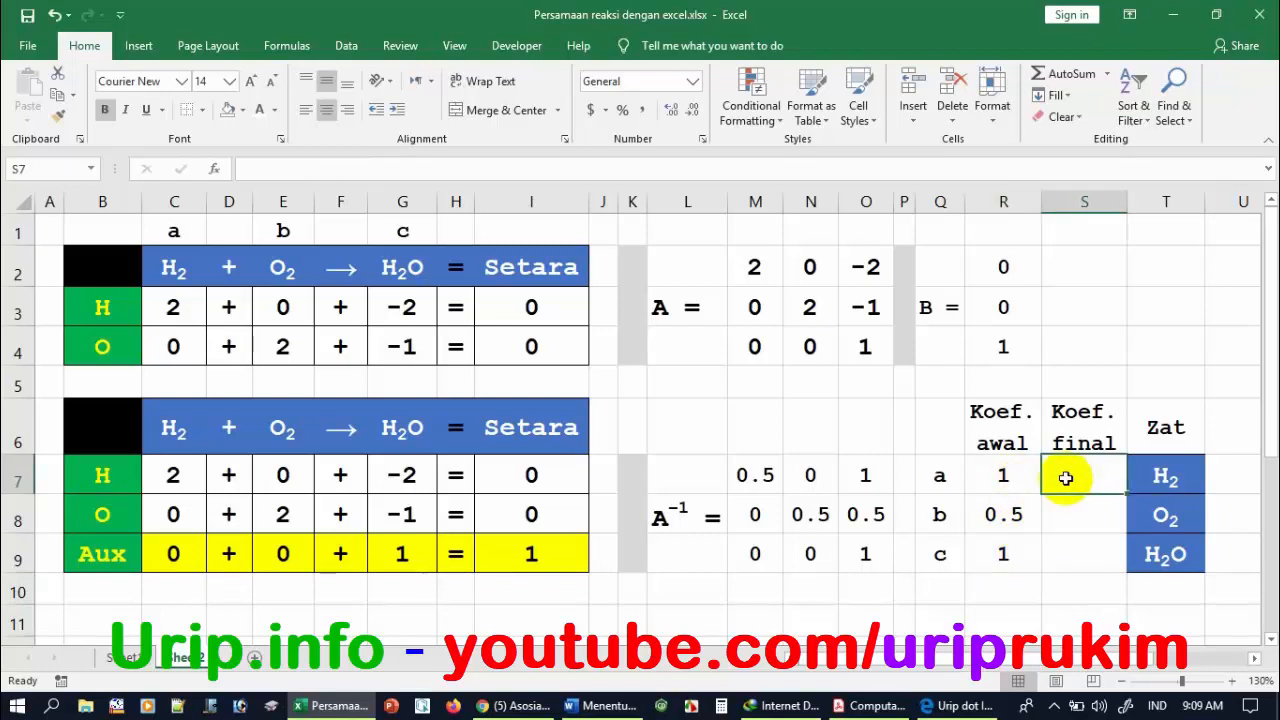
pyautogui.write('=')
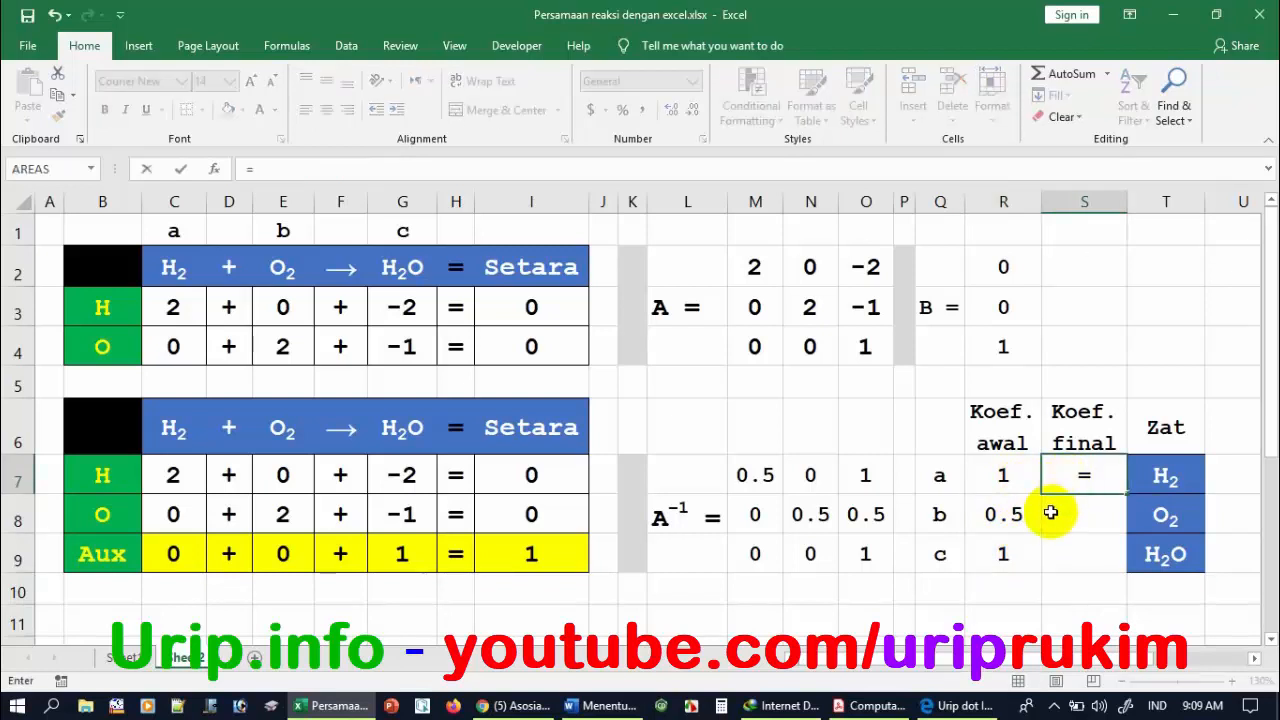
pyautogui.click(1006, 477)
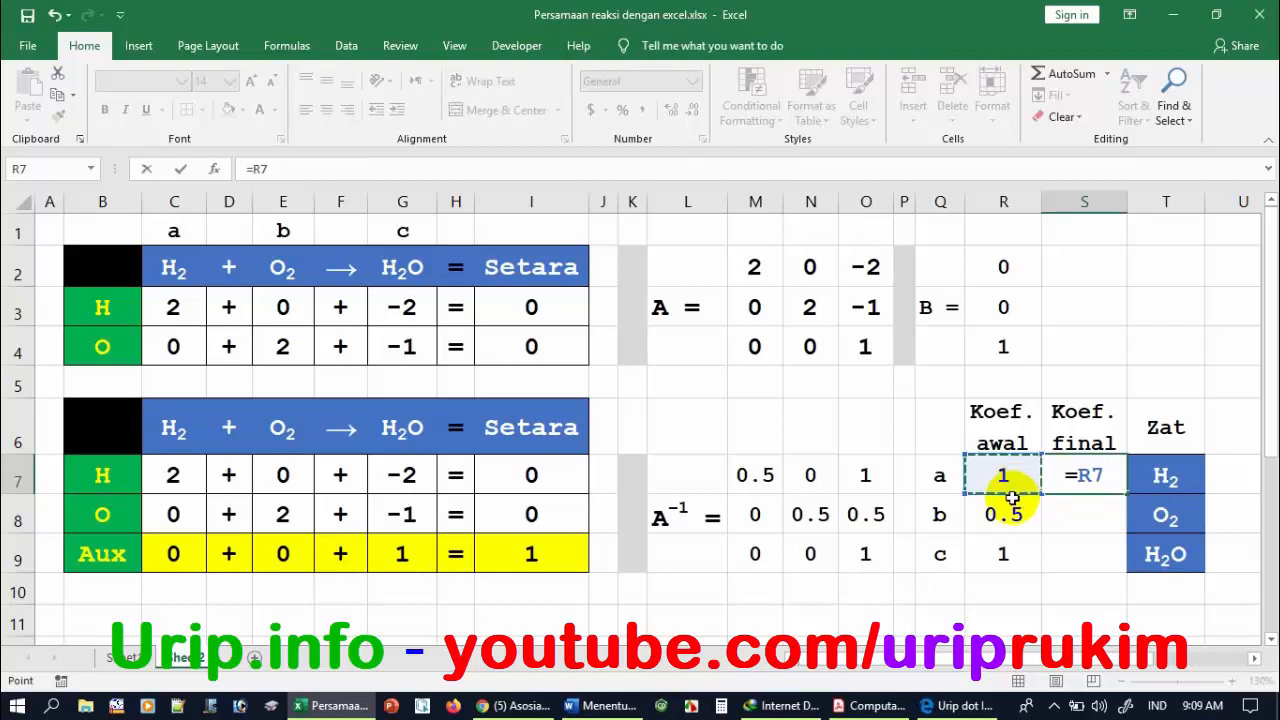
pyautogui.write('*')
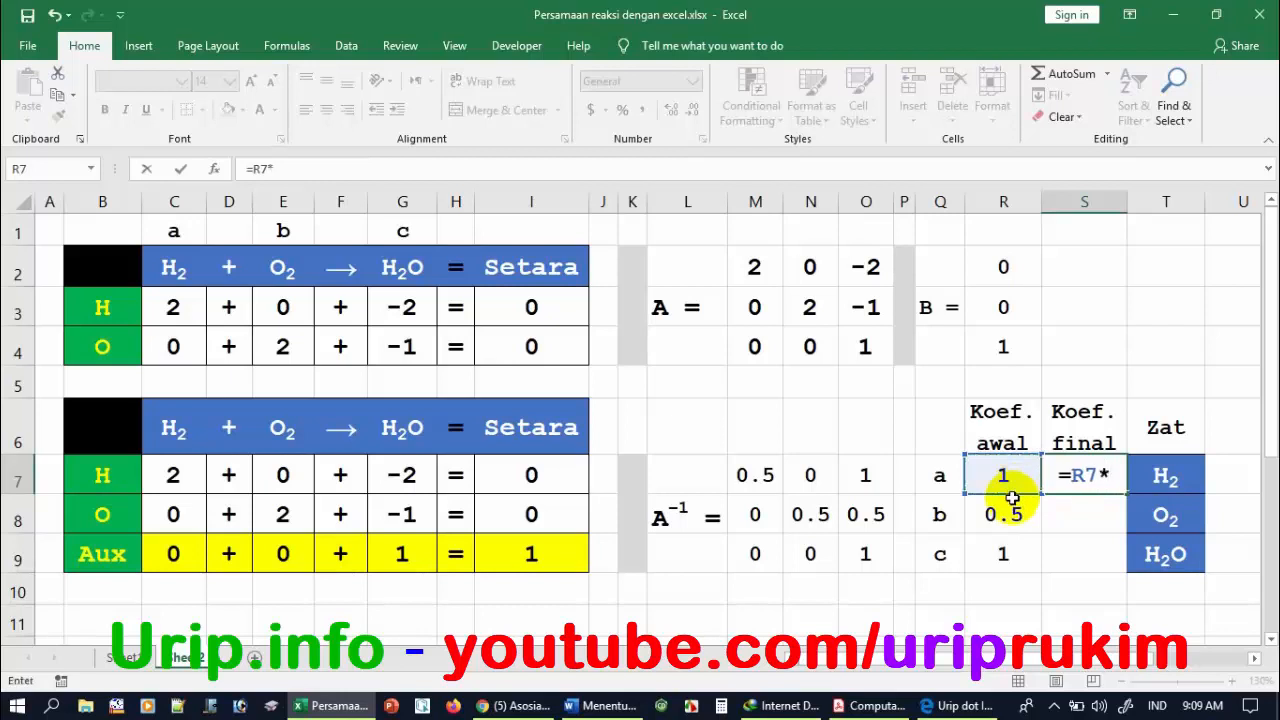
pyautogui.write('2')
pyautogui.press('Return')
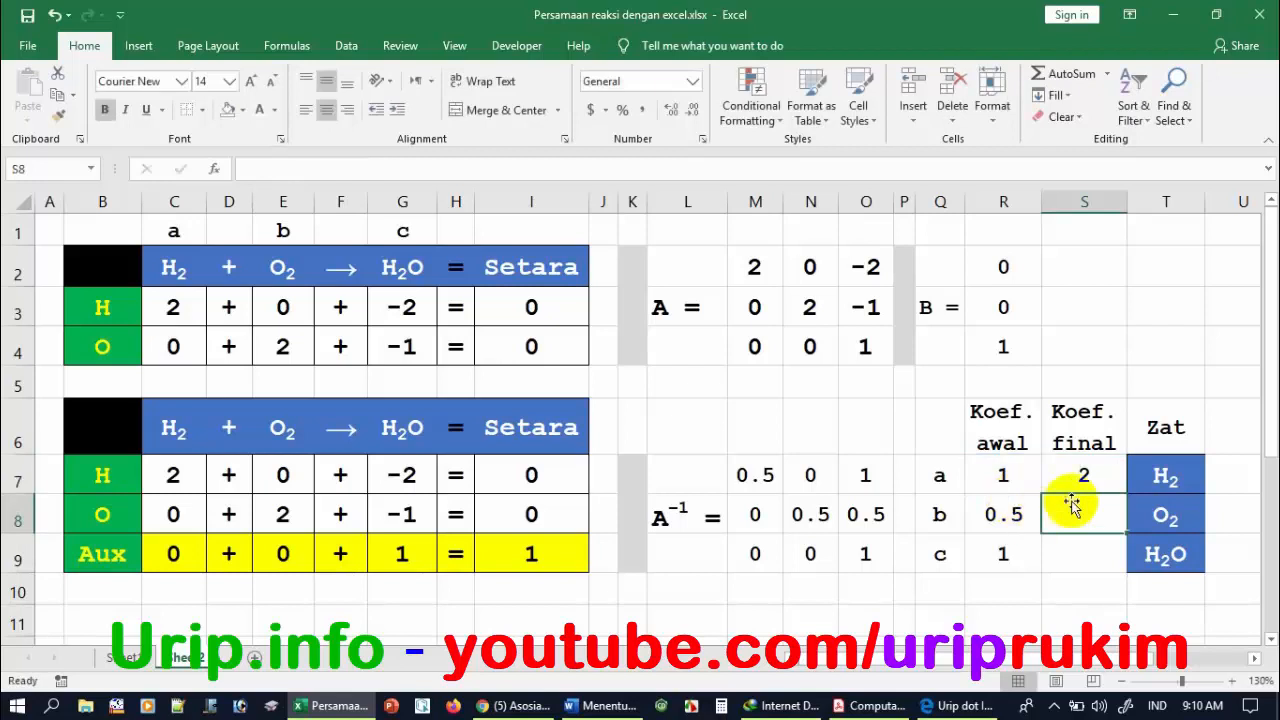
pyautogui.click(1070, 482)
pyautogui.moveTo(1125, 493); pyautogui.dragTo(1116, 555)
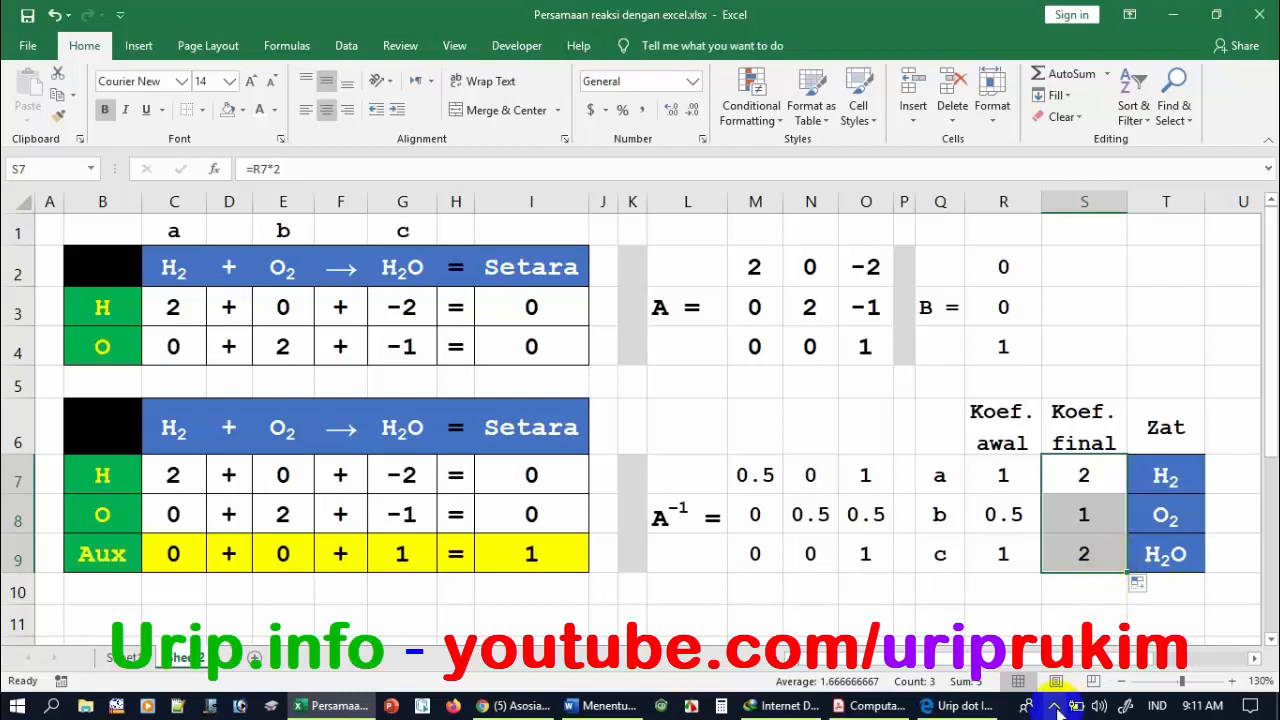
pyautogui.click(1058, 706)
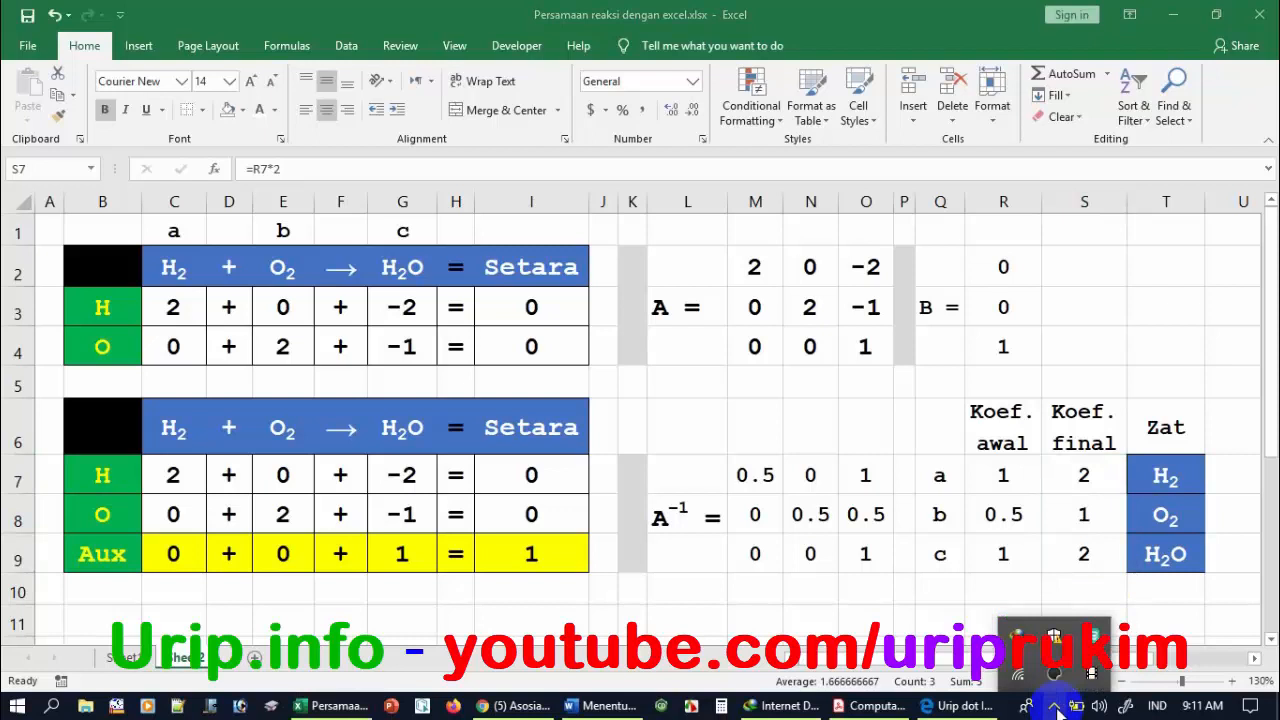